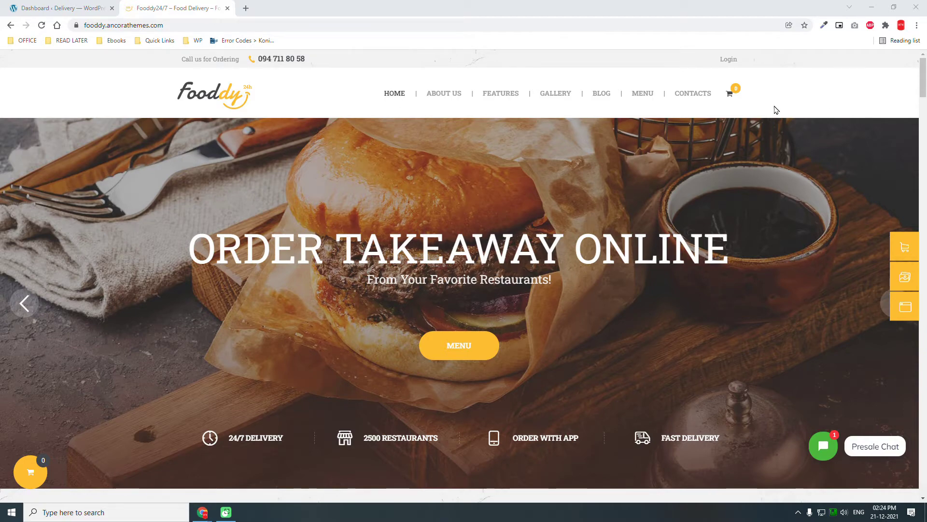
- Scroll through the Fooddy demo's dishes, ordering steps and popular items, then return to the Delivery dashboard
scroll(290, 188, "down", 7)
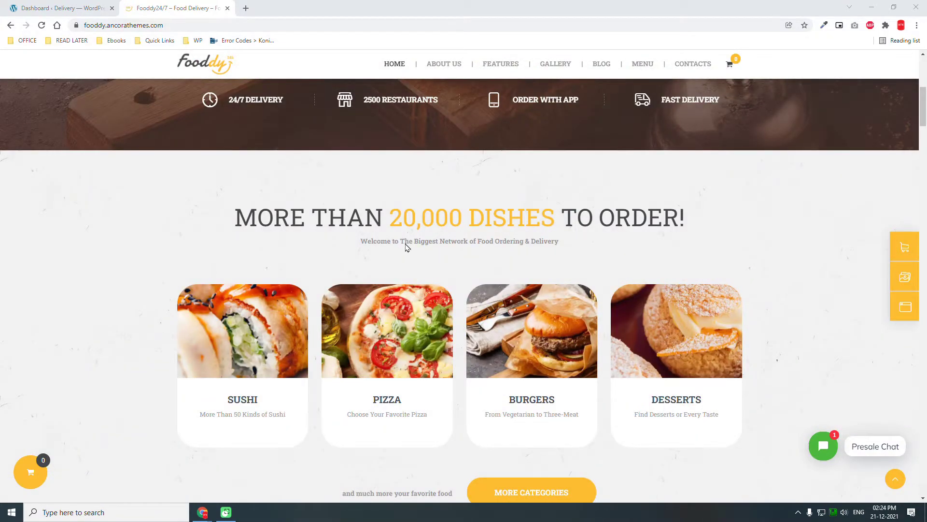
scroll(419, 253, "down", 8)
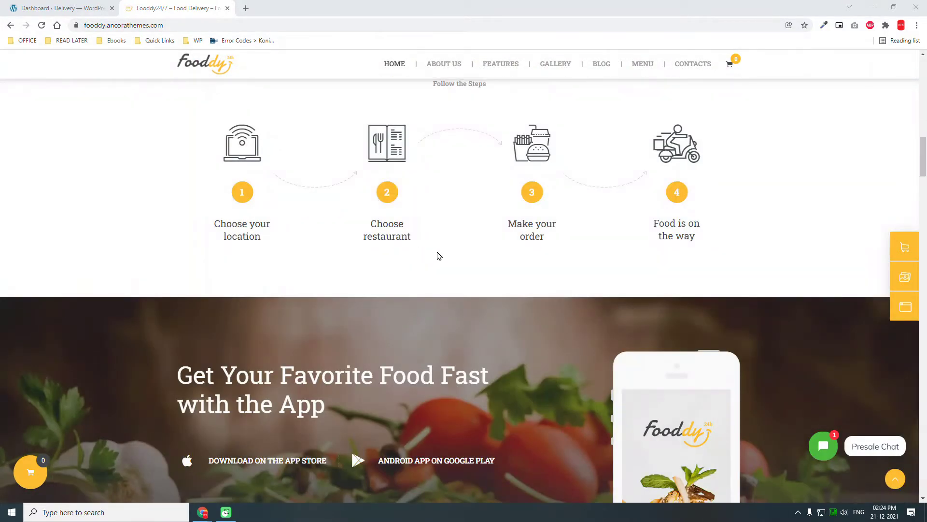
scroll(442, 252, "down", 7)
scroll(444, 249, "down", 4)
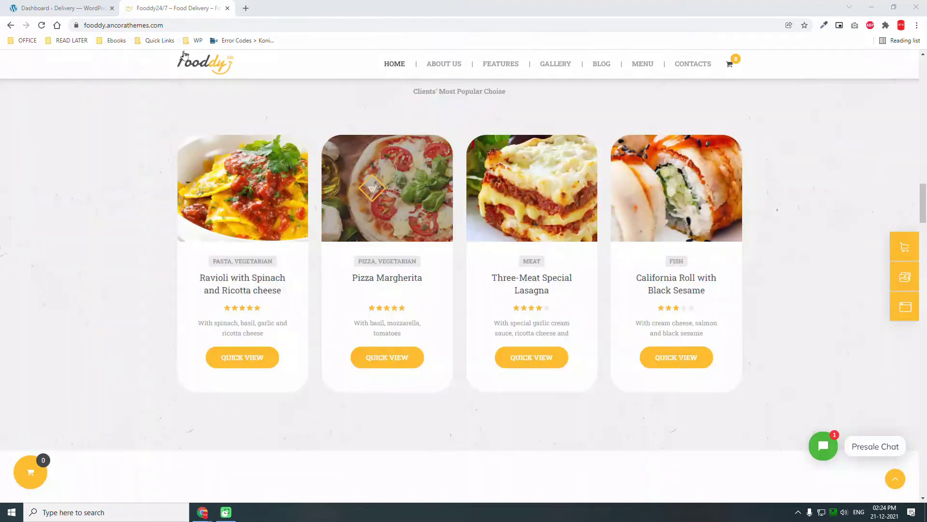
left_click(67, 6)
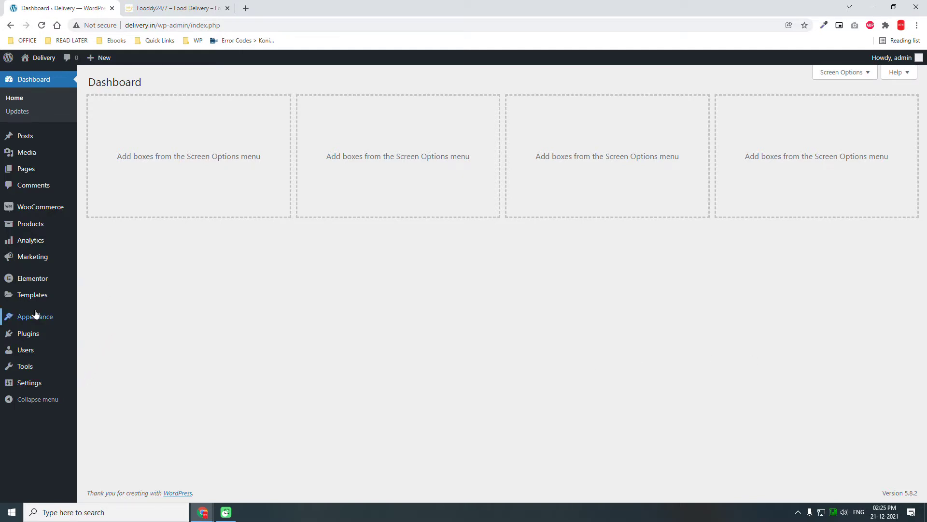
- Open the installed Plugins list, glance at the Fooddy demo, and come back
left_click(28, 333)
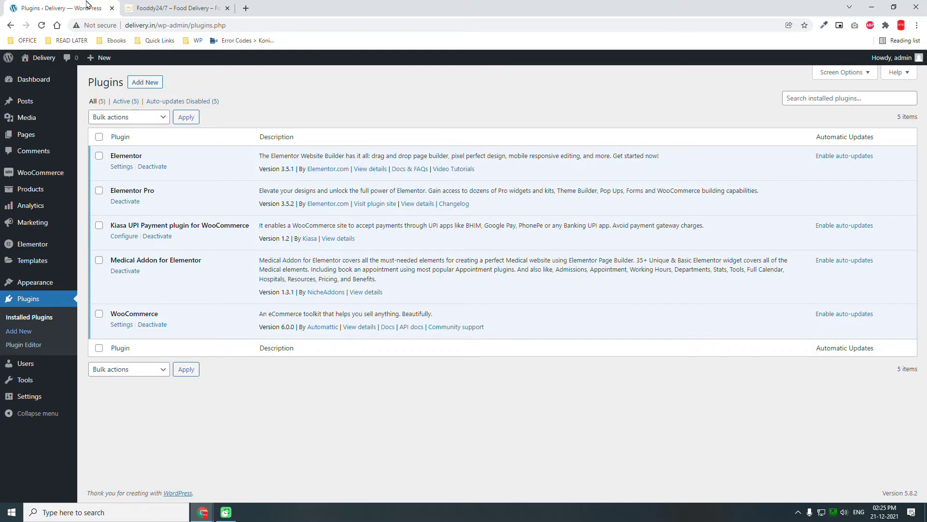
left_click(155, 5)
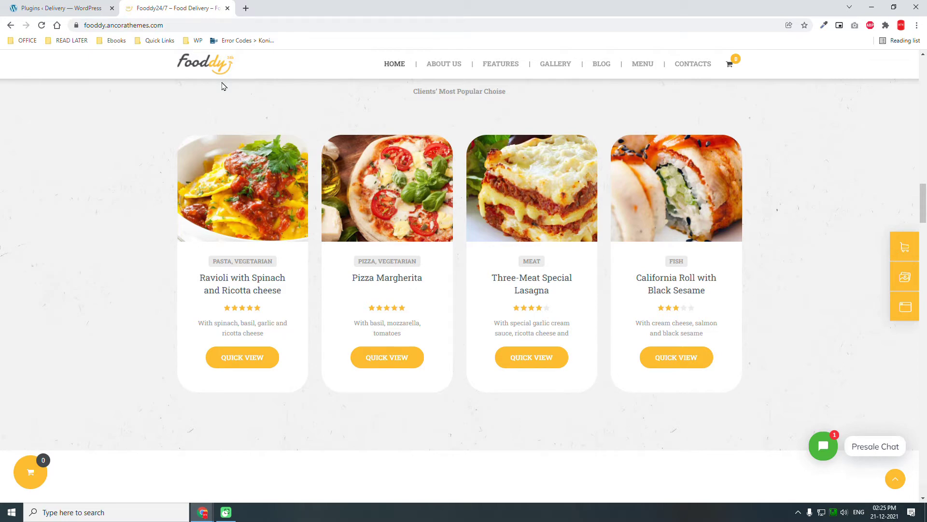
left_click(29, 6)
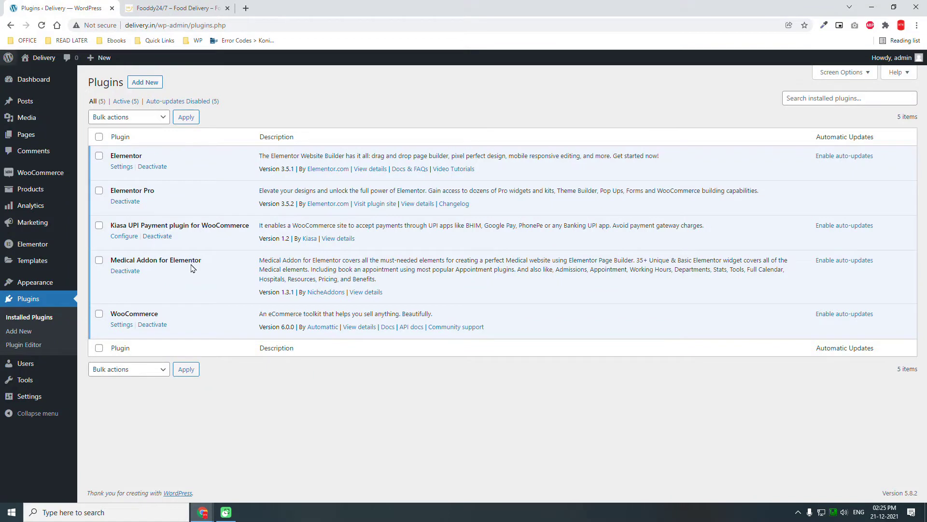
- Highlight WooCommerce, Elementor, Elementor Pro, Kiasa UPI Payment and Medical Addon, then view Medical Addon's details
left_click_drag(180, 309, 109, 314)
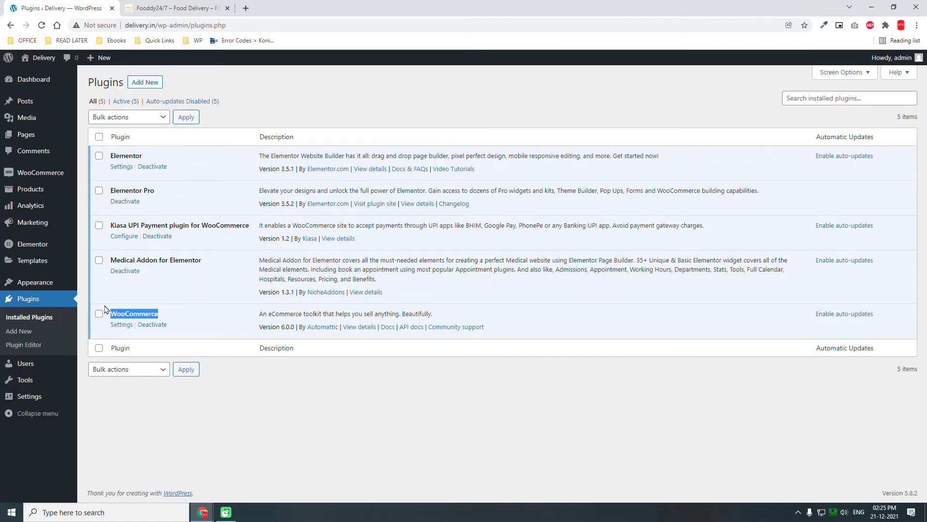
left_click_drag(178, 154, 120, 155)
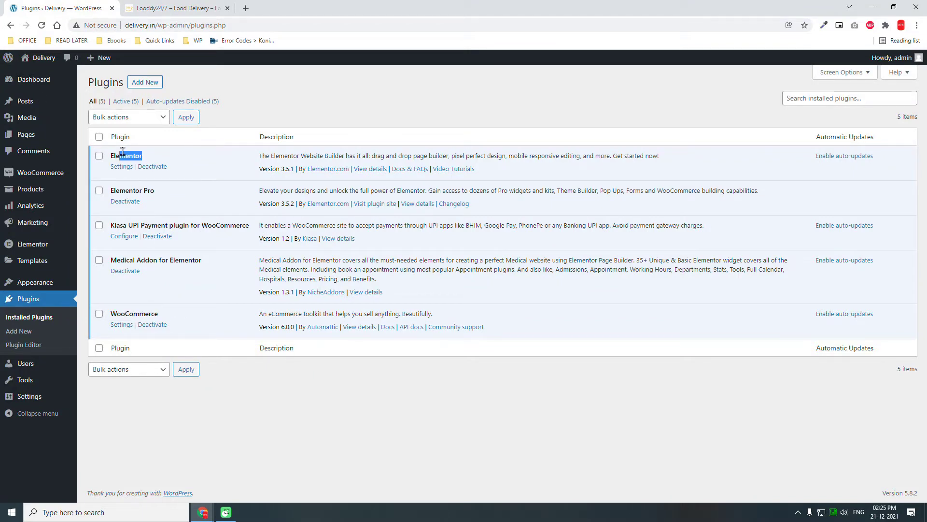
left_click_drag(187, 195, 117, 189)
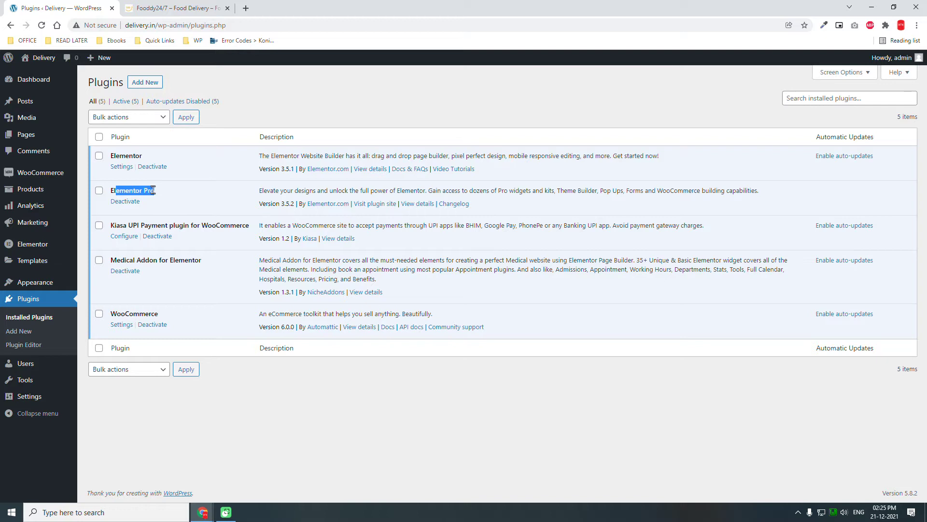
left_click_drag(240, 225, 160, 225)
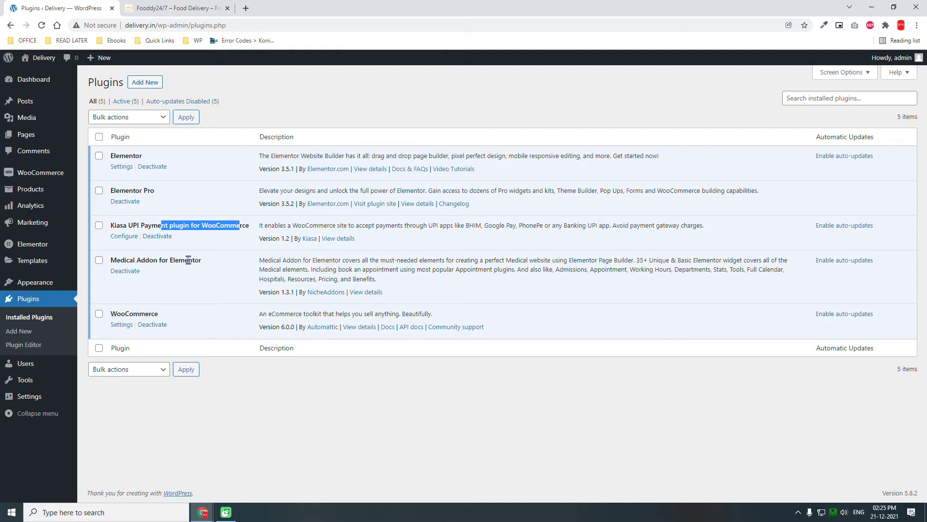
left_click_drag(214, 260, 101, 267)
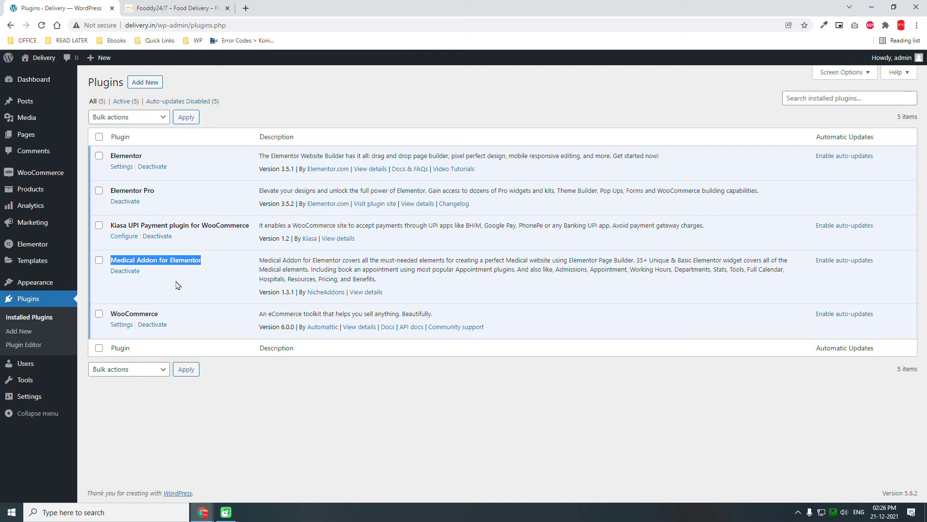
left_click(370, 293)
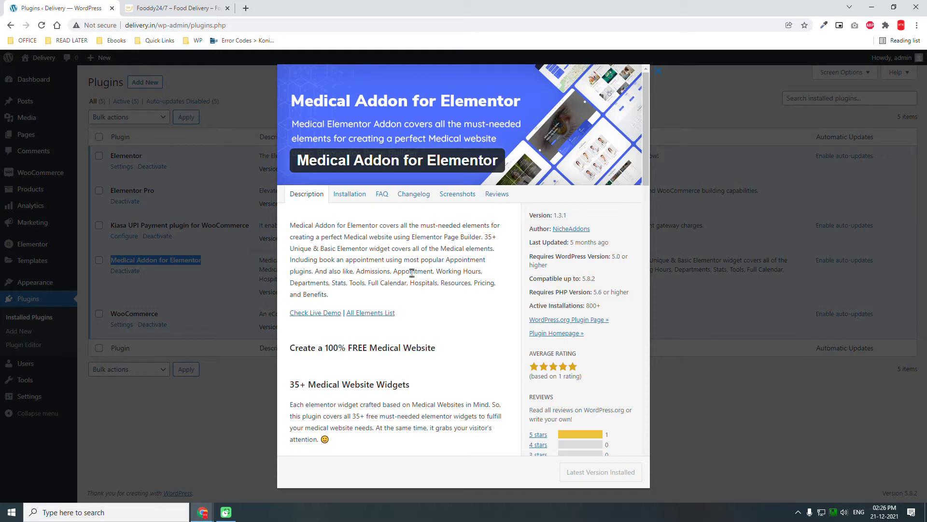
scroll(412, 274, "down", 7)
scroll(412, 274, "down", 7)
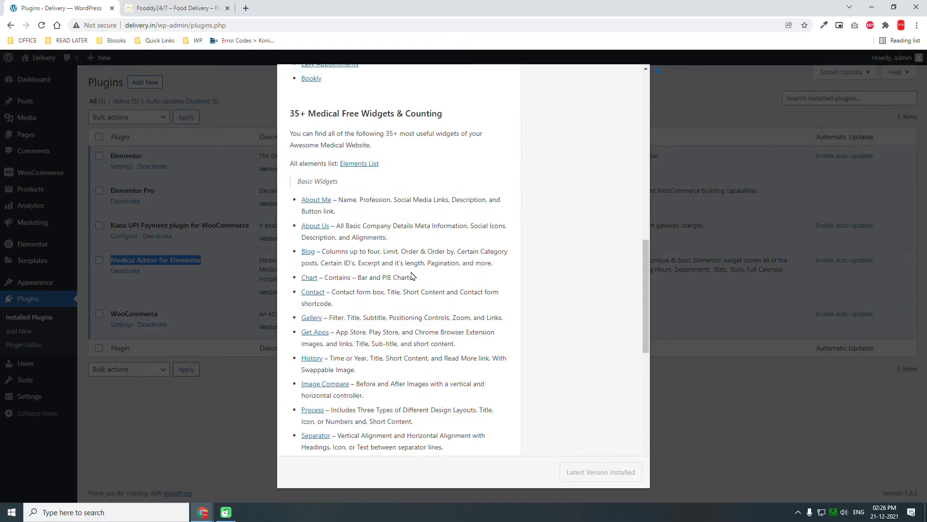
scroll(412, 275, "up", 8)
scroll(393, 285, "down", 9)
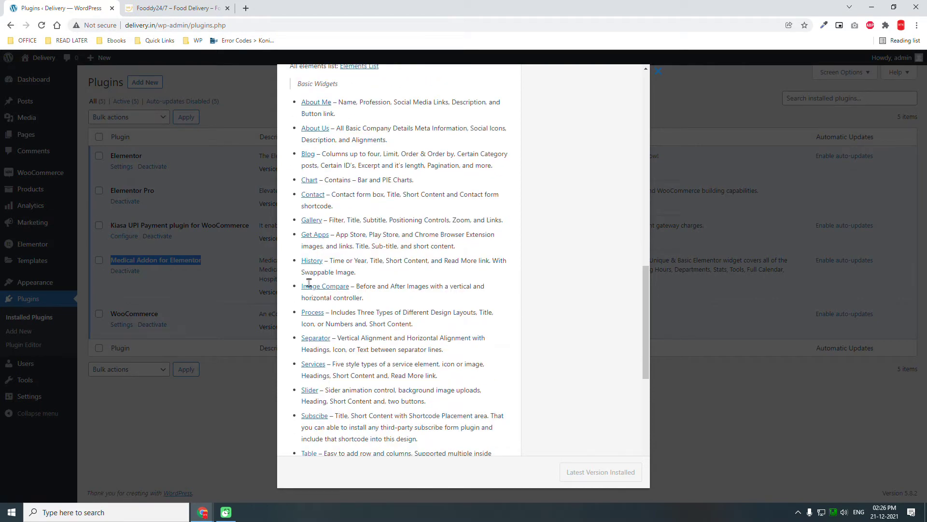
scroll(334, 161, "down", 3)
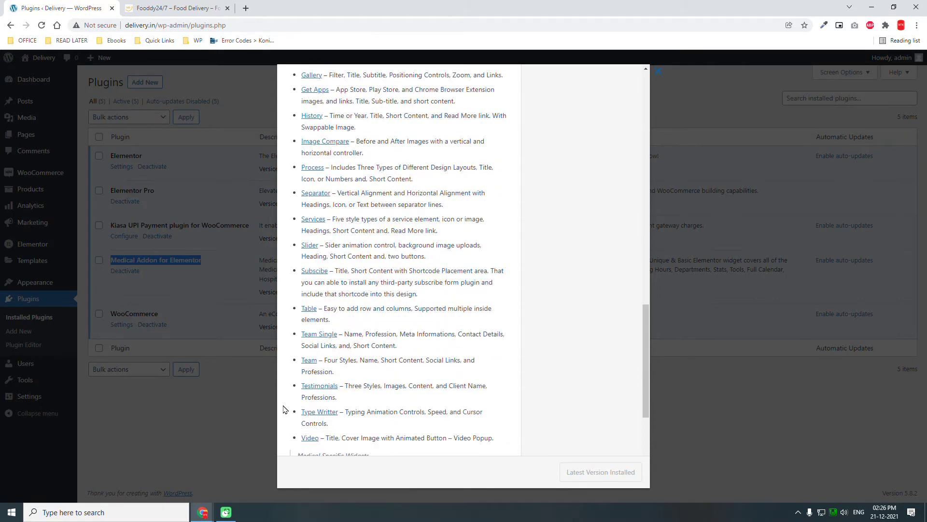
scroll(355, 371, "down", 5)
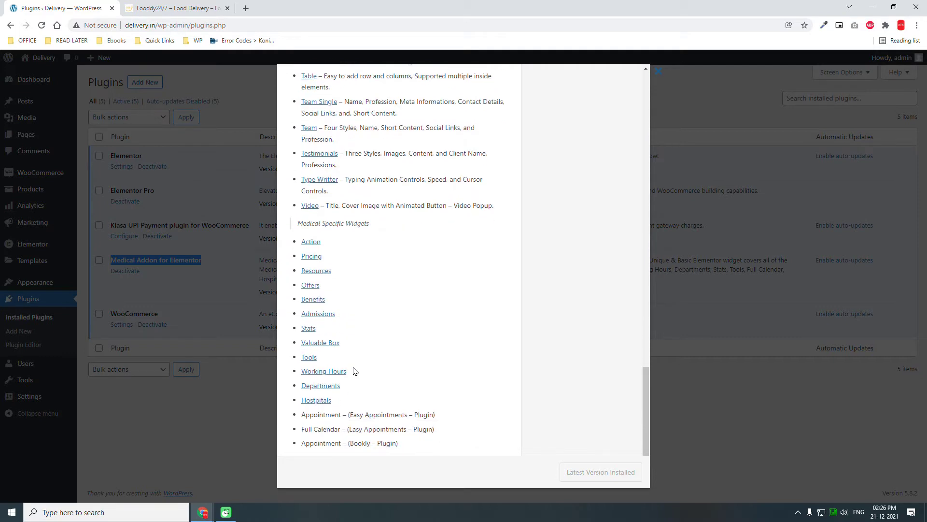
left_click(658, 71)
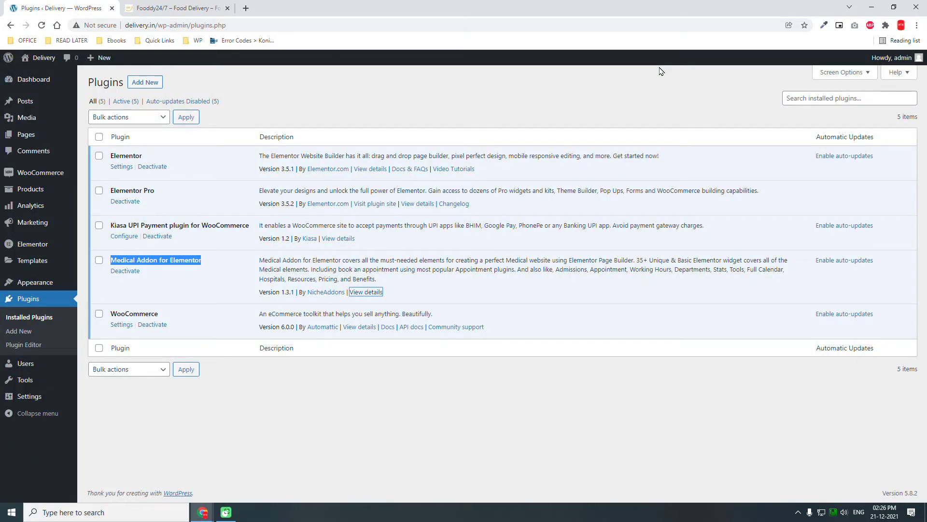
- Clear the highlighted text and go to the Pages list
left_click(276, 427)
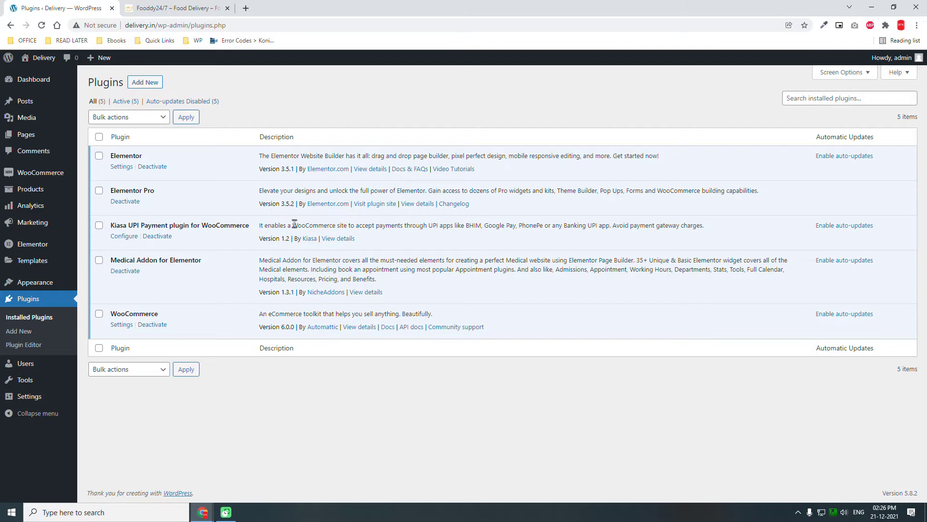
left_click(40, 138)
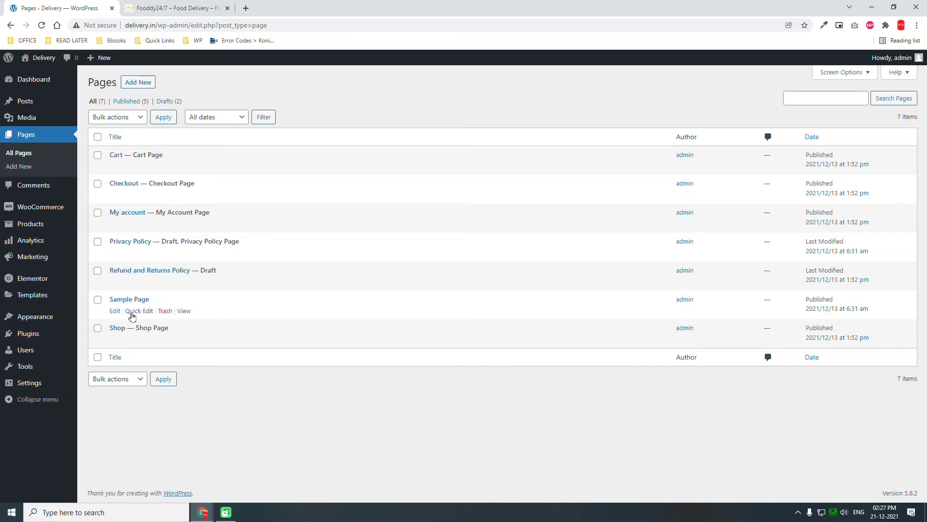
- Quick-edit Sample Page to 'Home' with an empty slug and Elementor Full Width template, then add a new page
left_click(138, 311)
left_click_drag(190, 314, 4, 282)
mouse_move(4, 282)
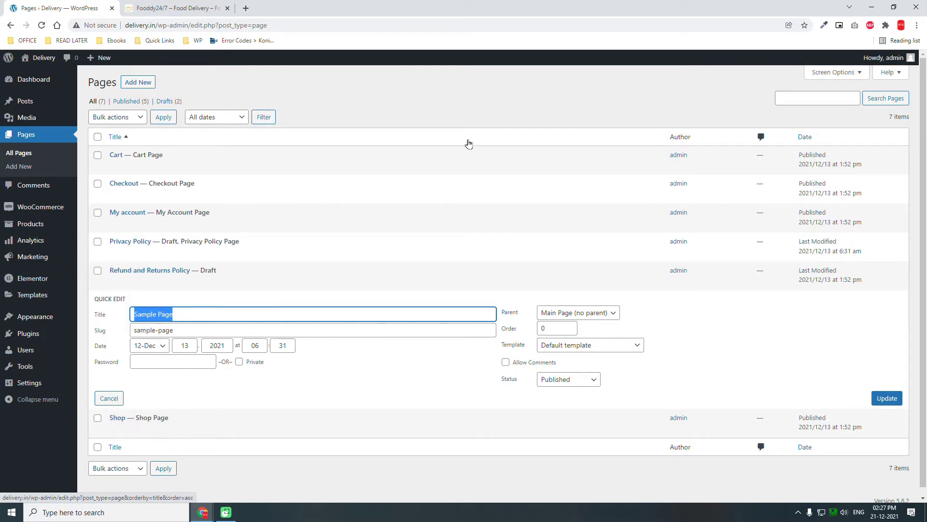
type("Home")
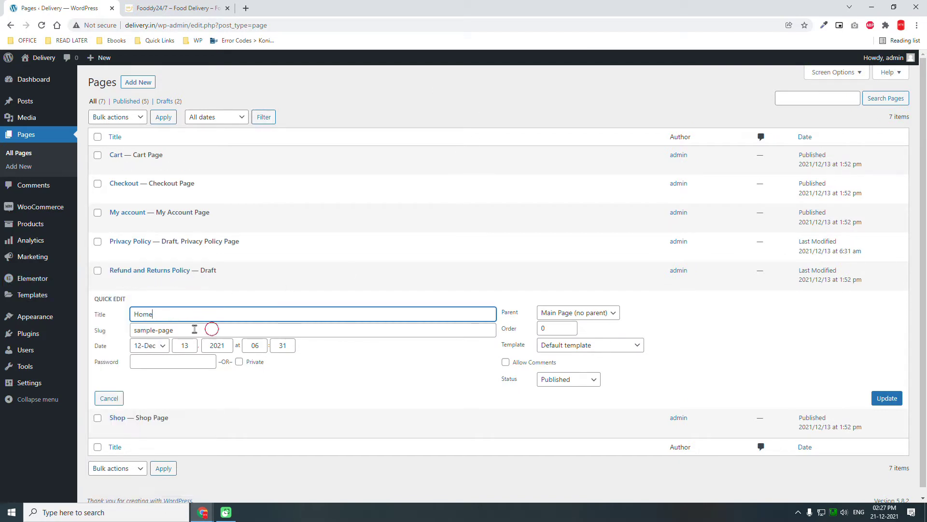
triple_click(212, 329)
key("BackSpace")
left_click(600, 345)
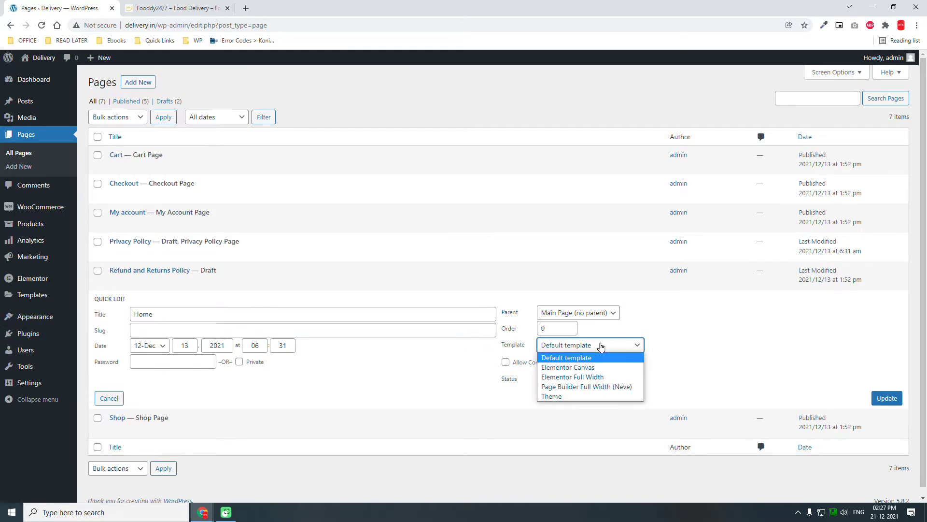
left_click(601, 377)
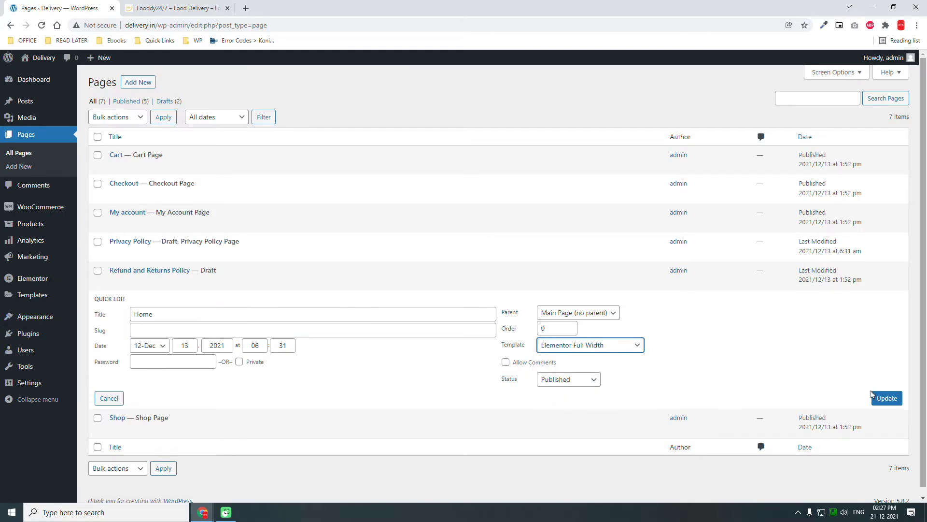
left_click(892, 398)
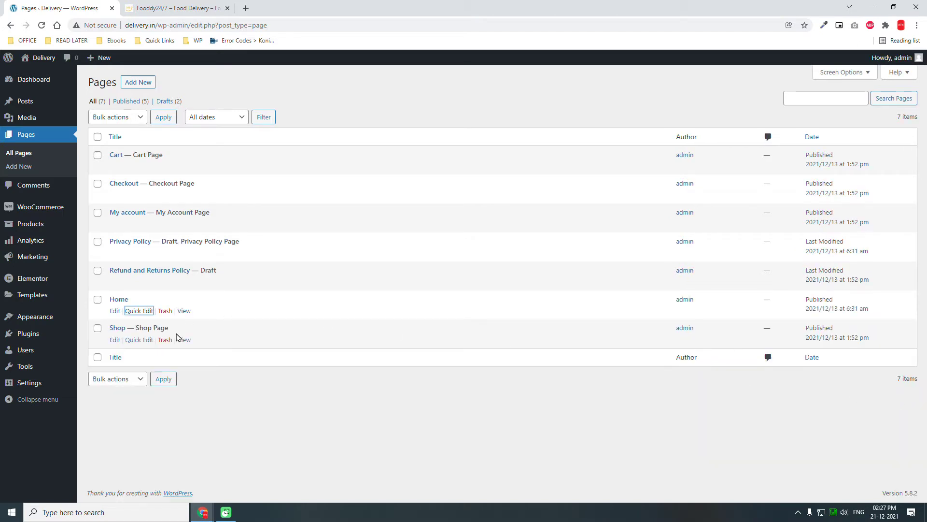
left_click(141, 85)
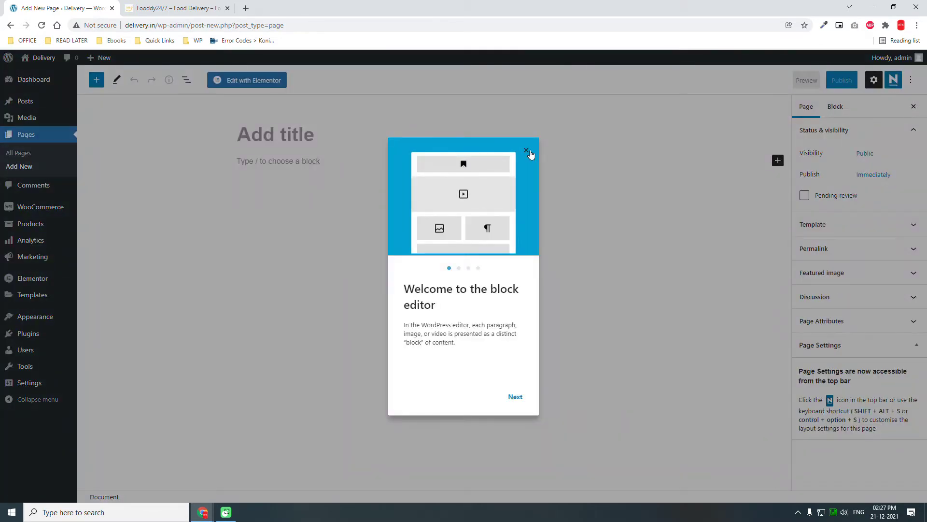
- Dismiss the welcome guide and title the new page 'Menu'
left_click(527, 150)
left_click(279, 141)
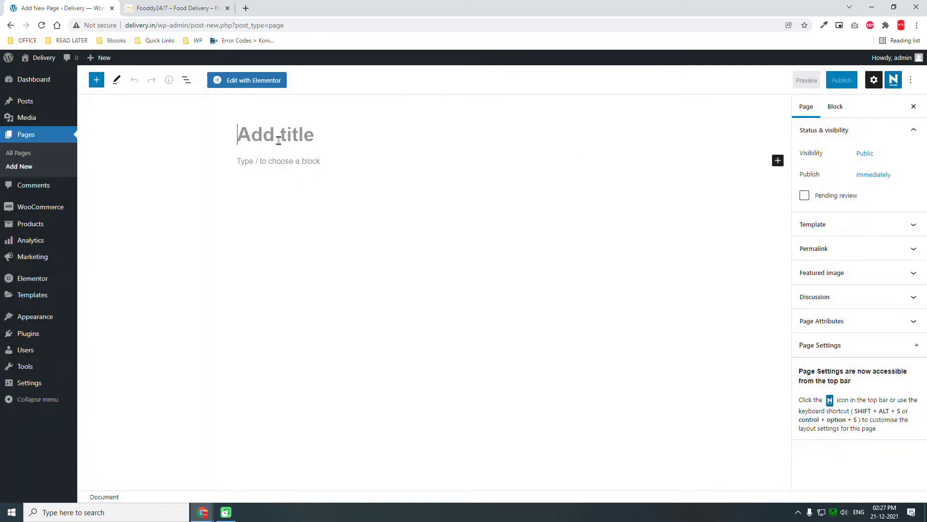
type("Menu")
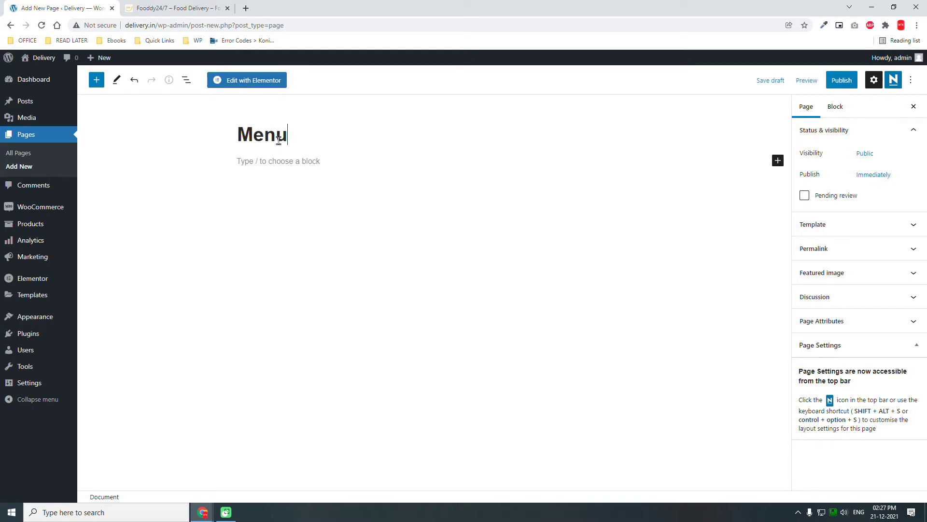
- Publish the Menu page on the Elementor Full Width template, then start a new blank page
left_click(825, 226)
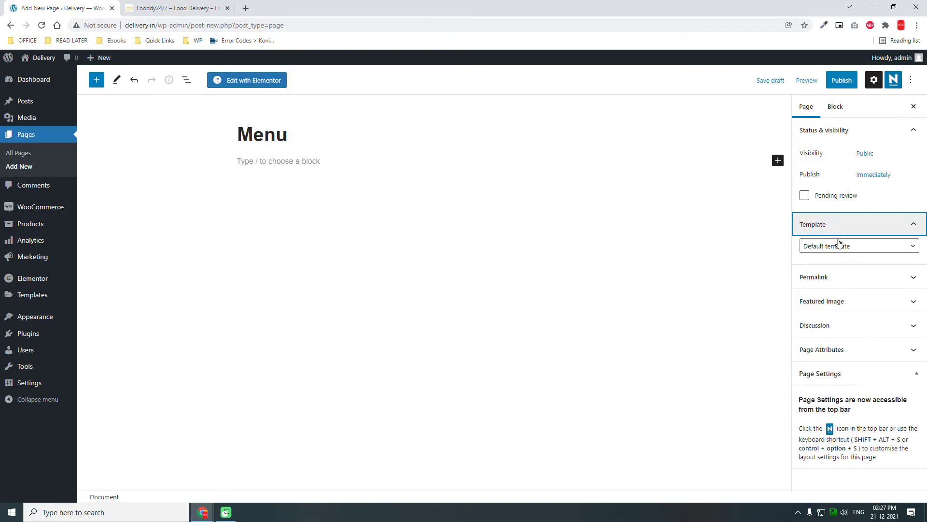
left_click(850, 245)
left_click(862, 274)
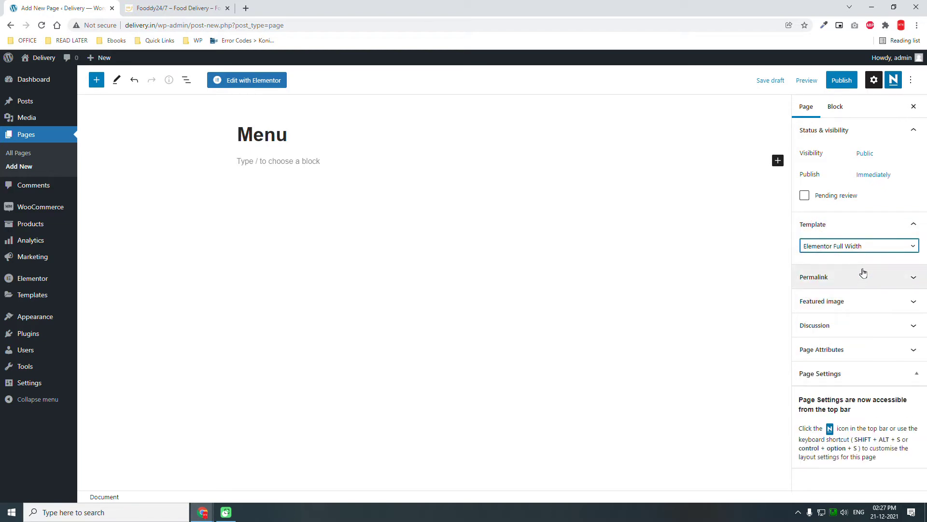
left_click(841, 81)
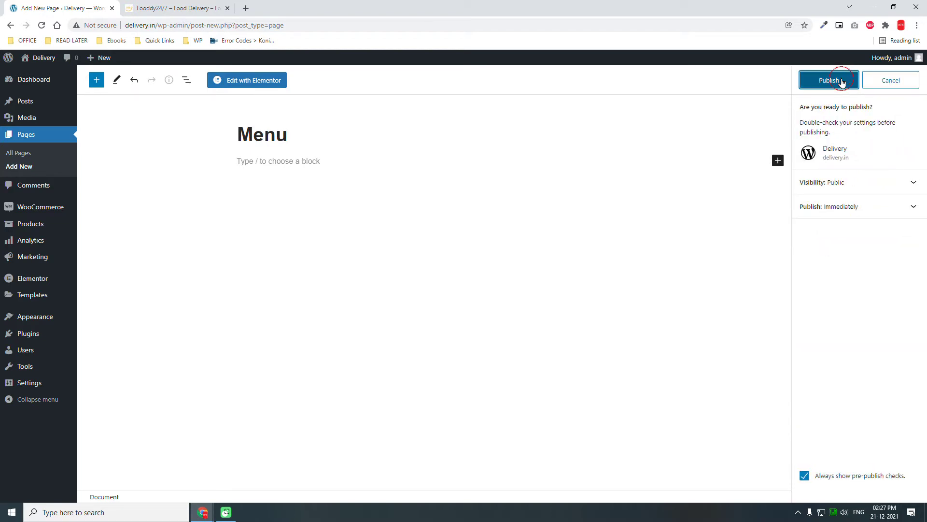
left_click(842, 81)
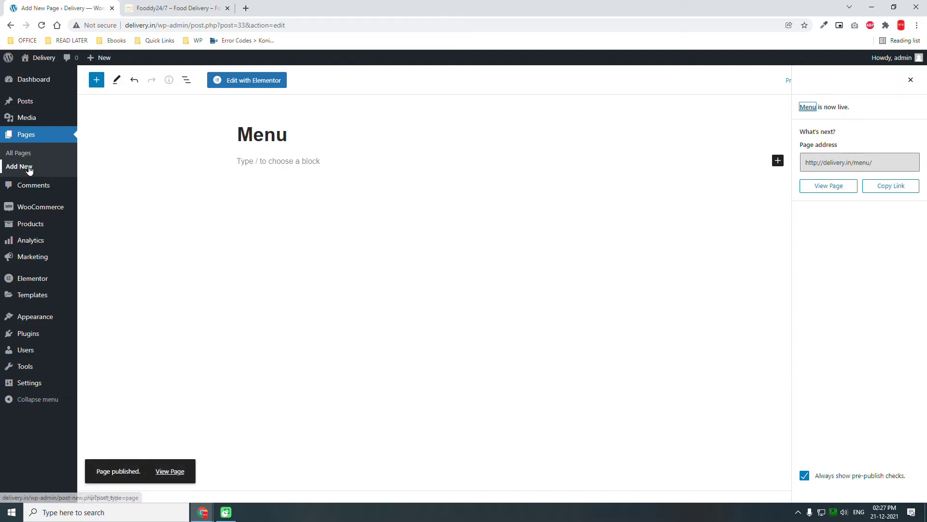
left_click(29, 170)
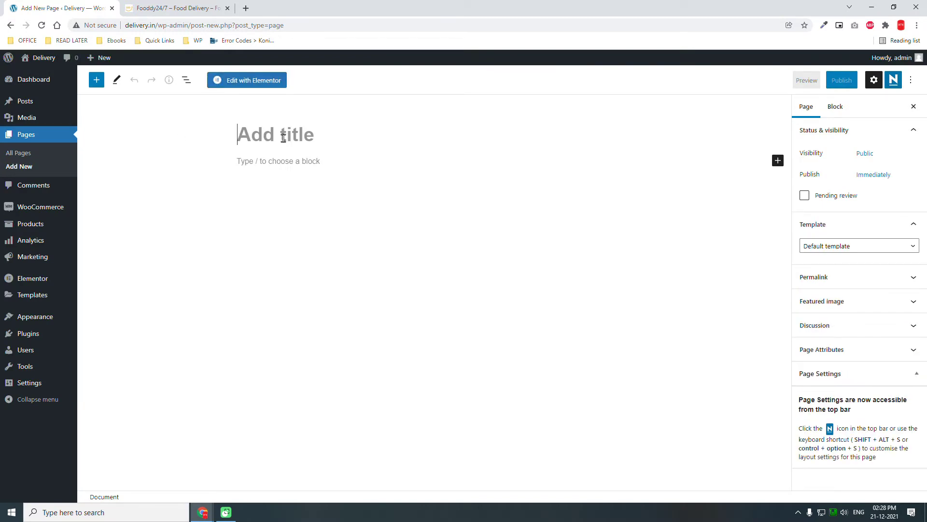
- Publish an 'About' page on Elementor Full Width with pre-publish checks disabled, then start another page
type("About")
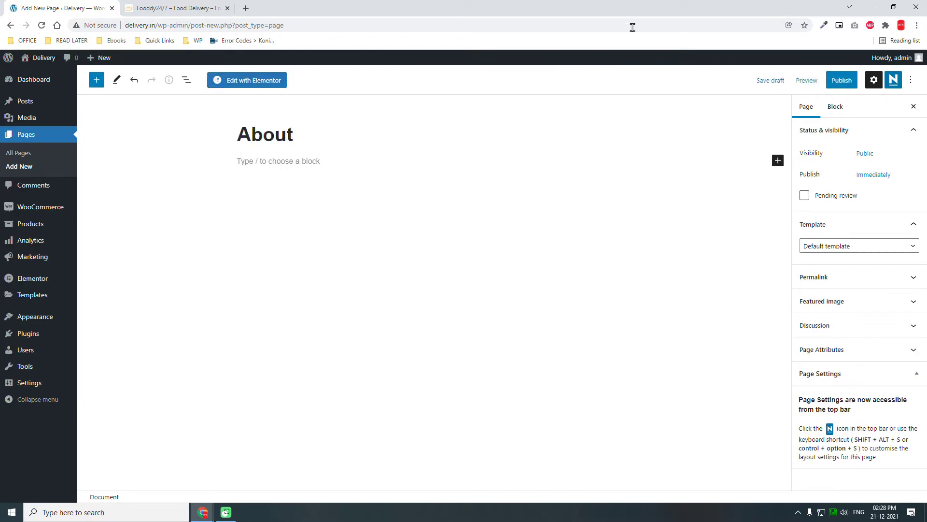
left_click(830, 240)
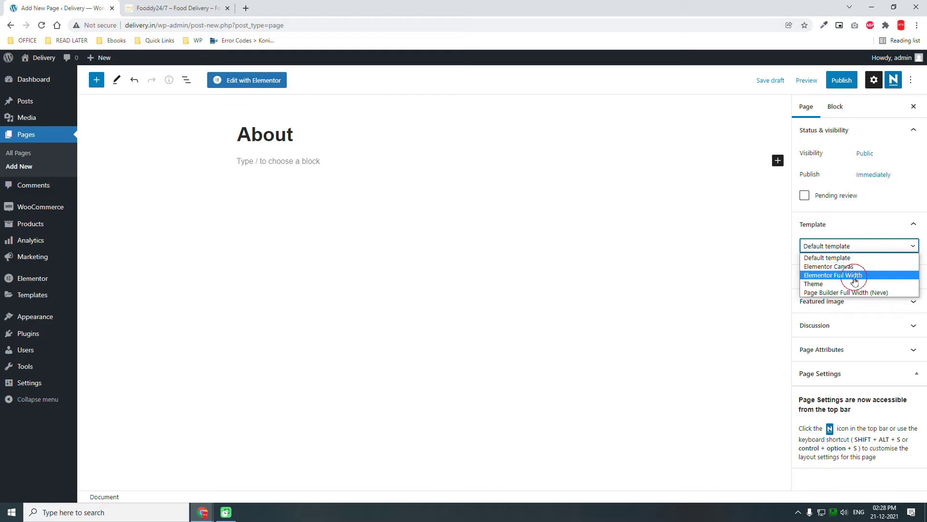
left_click(824, 274)
left_click(842, 80)
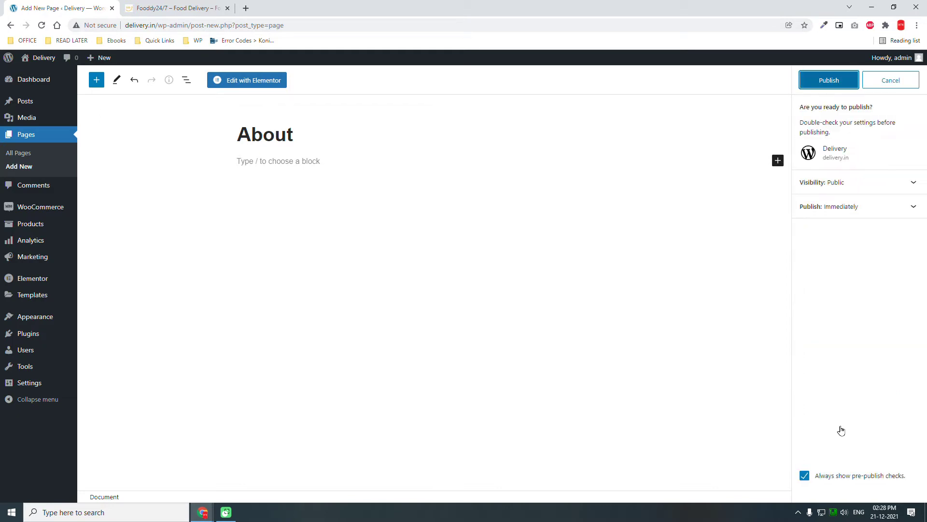
left_click(856, 475)
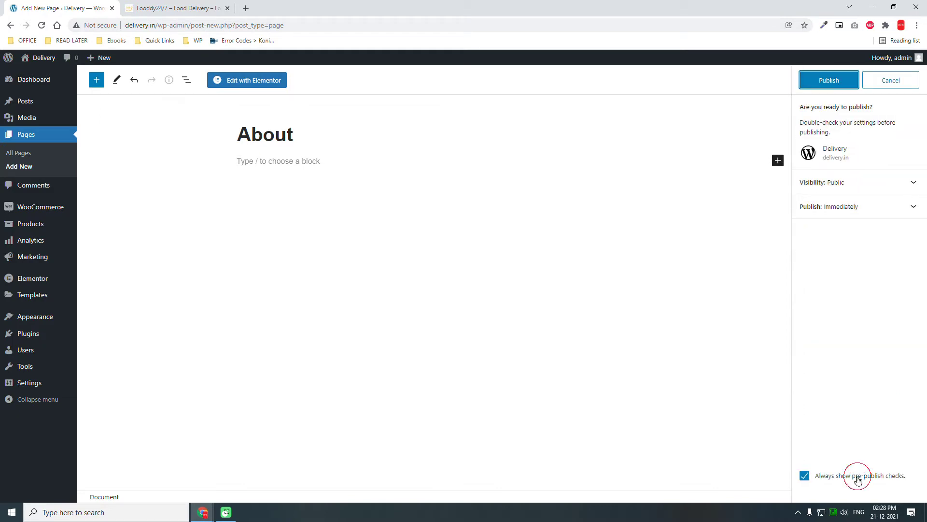
left_click(830, 83)
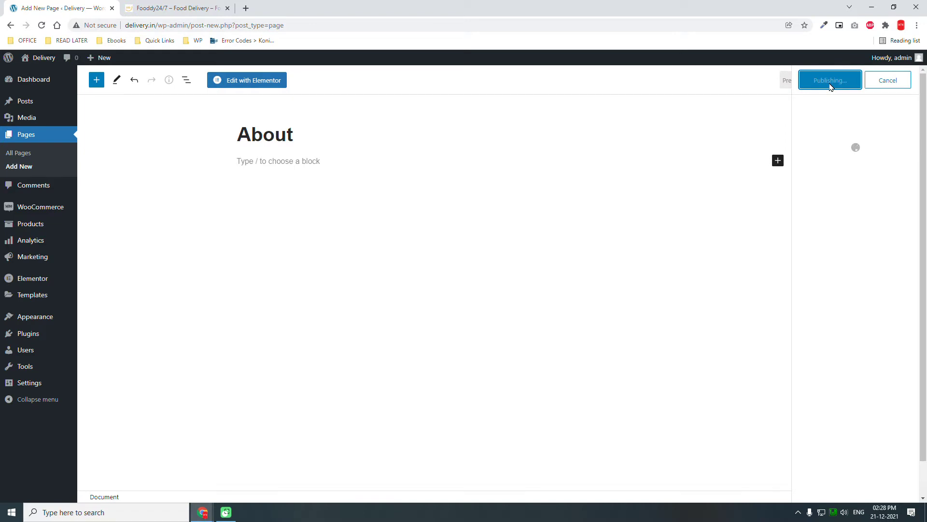
key("F9")
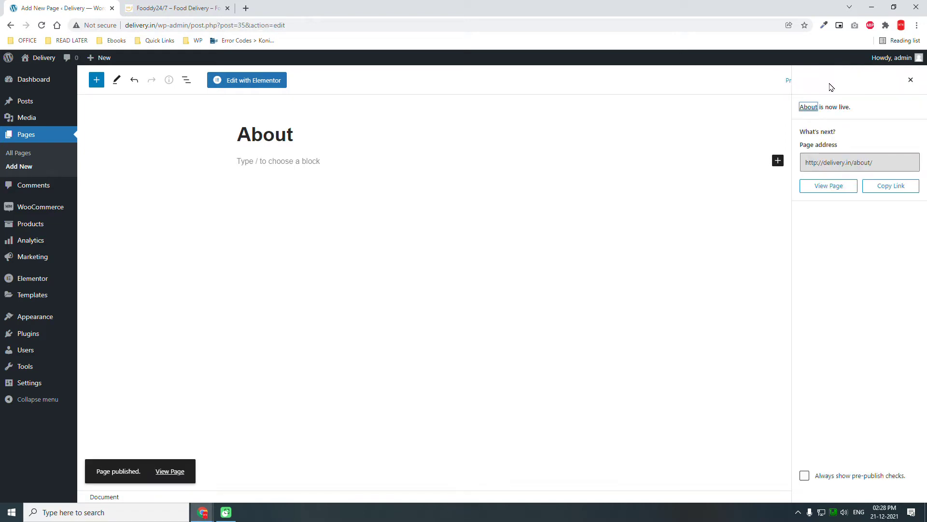
left_click(24, 168)
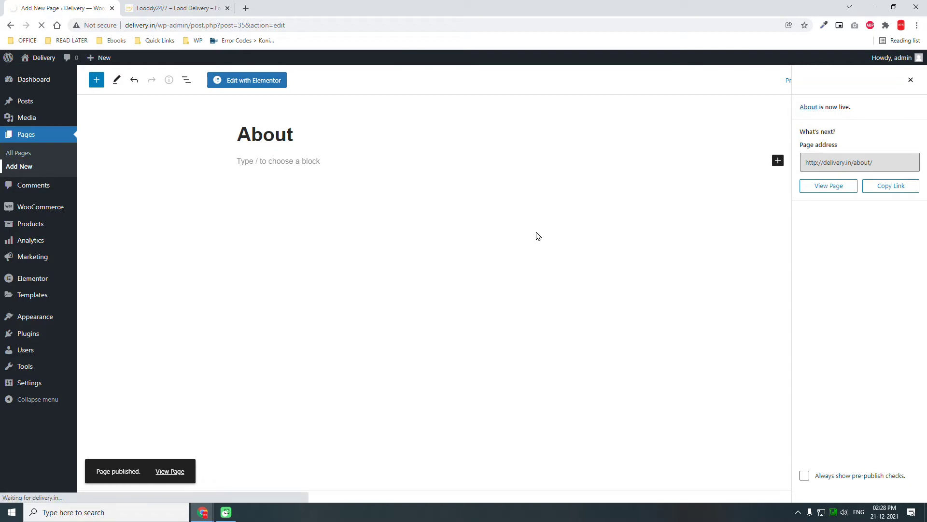
key("F9")
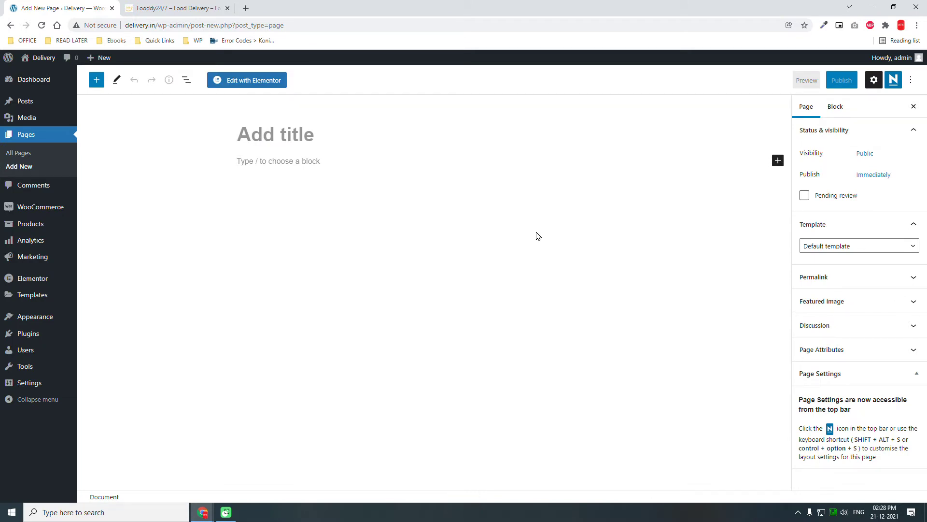
- Publish a 'Gallery' page using the Elementor Full Width template, then start another blank page
type("G")
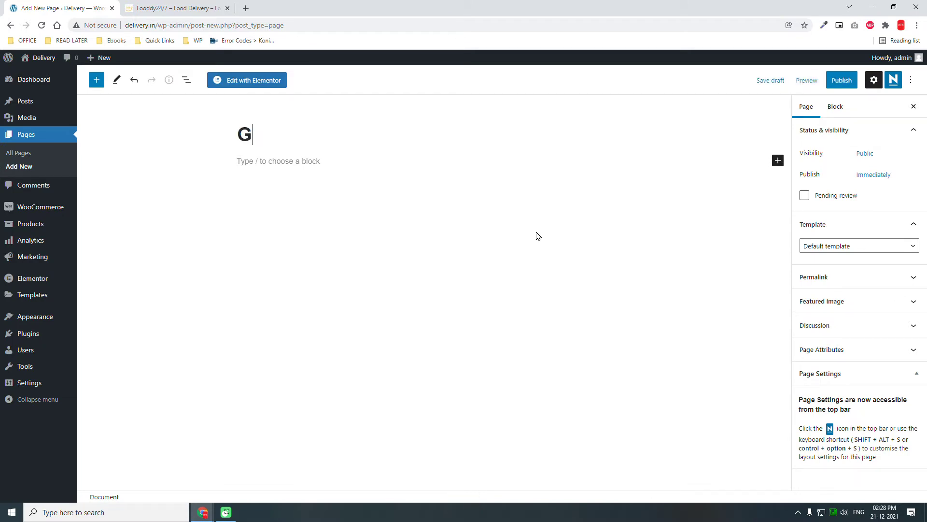
type("allery")
left_click(864, 245)
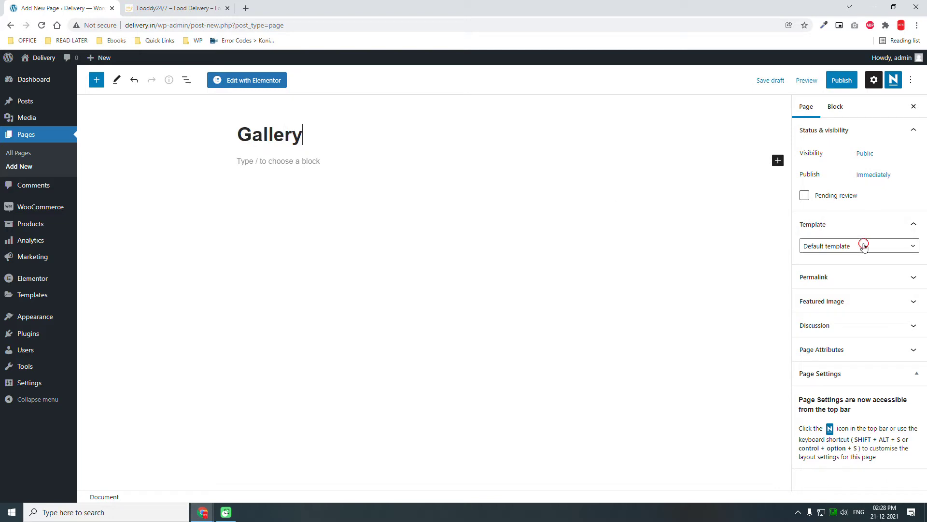
left_click(859, 274)
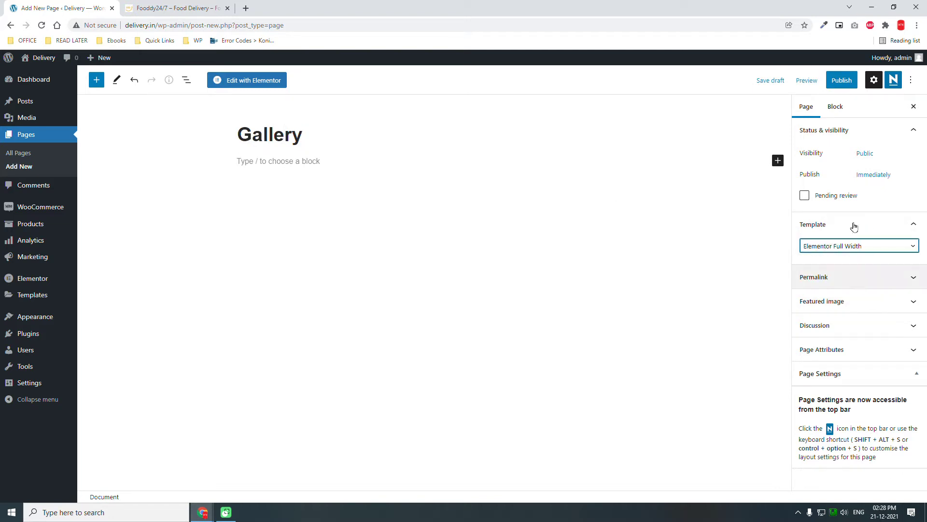
left_click(852, 84)
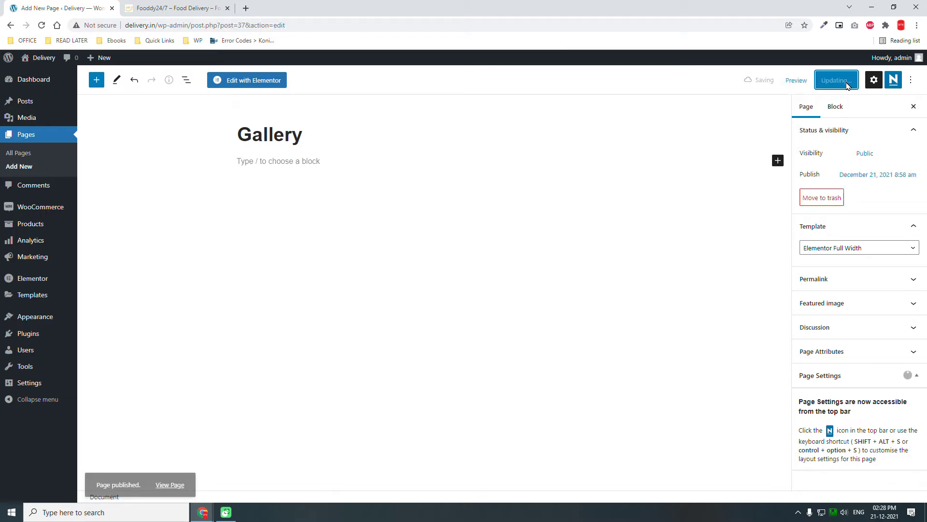
left_click(30, 167)
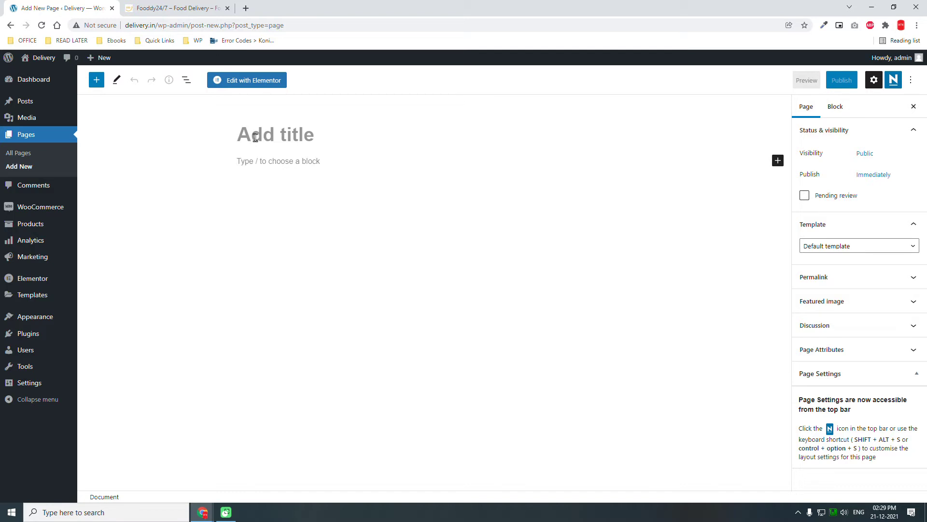
- Title the page 'Contact', set the Elementor Full Width template, and publish it
type("Contact")
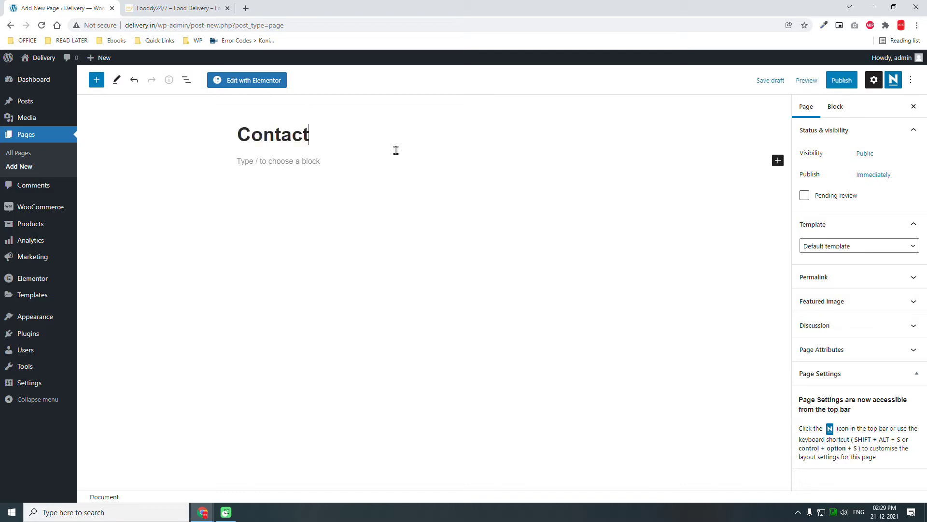
left_click(861, 247)
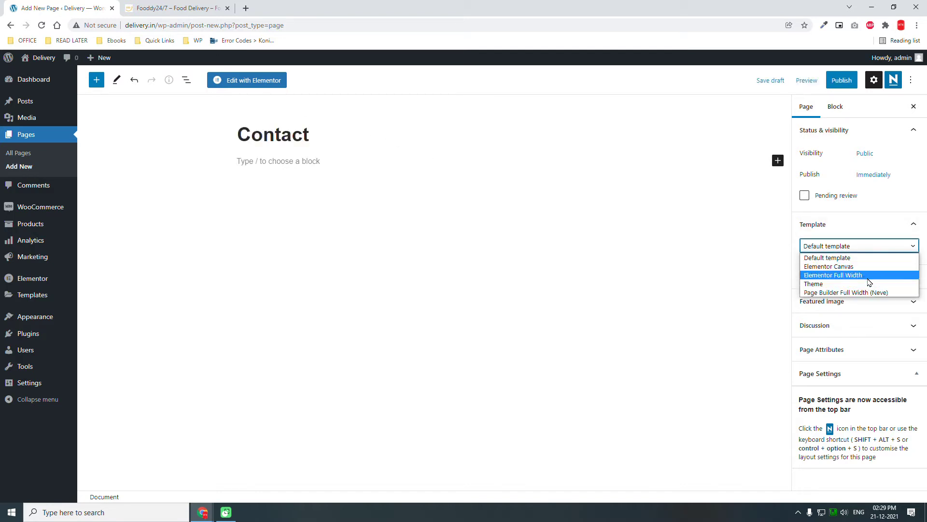
left_click(868, 279)
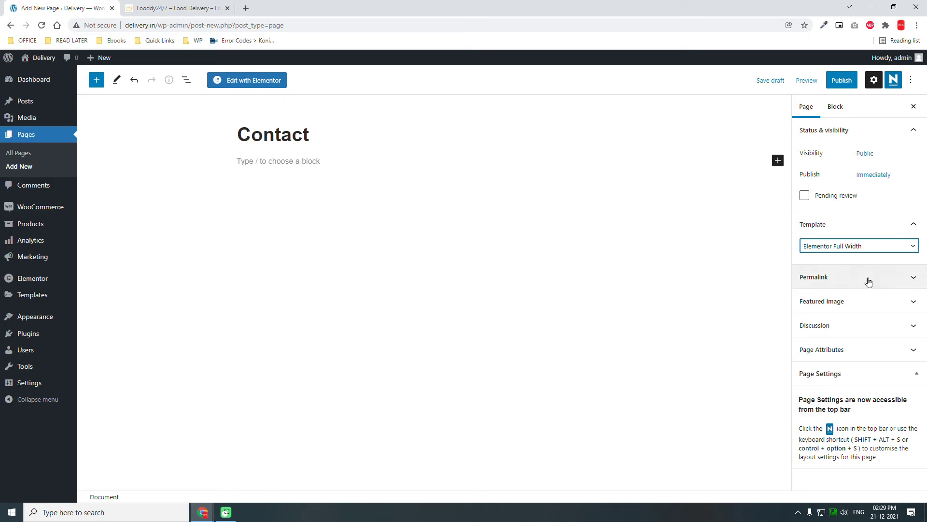
left_click(841, 81)
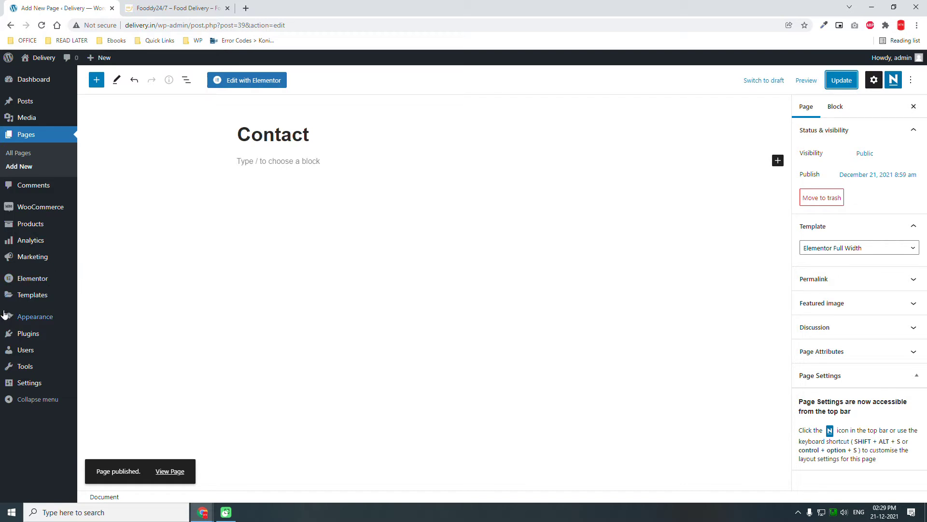
mouse_move(27, 320)
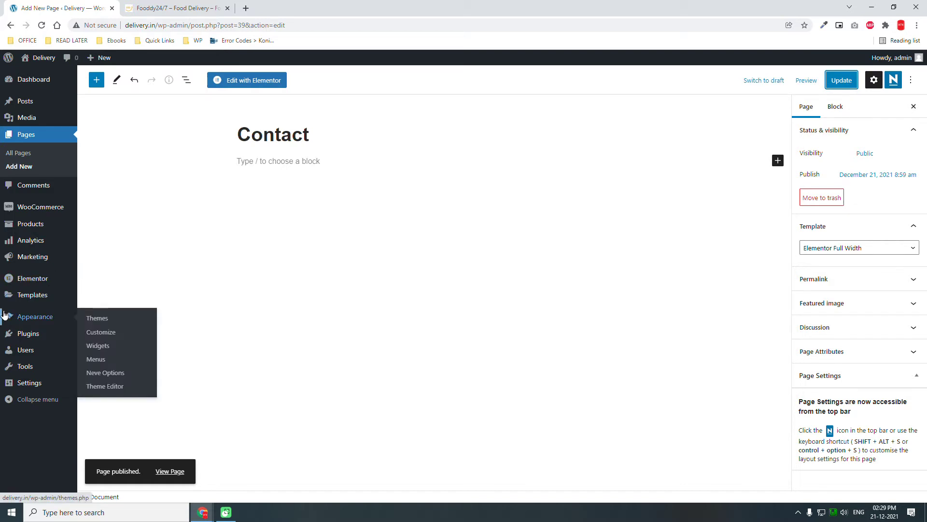
- Open Appearance > Themes and view the details of the active Neve 3.1.1 theme
left_click(105, 319)
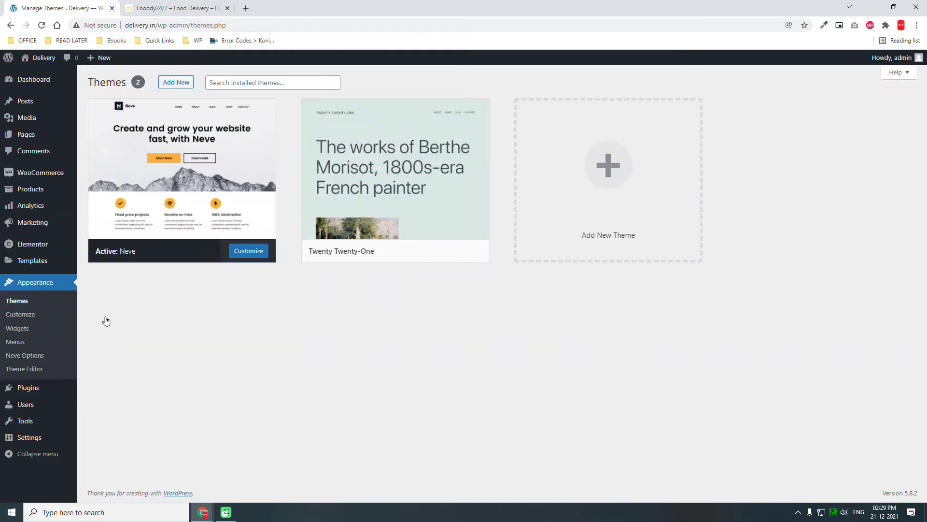
left_click(173, 211)
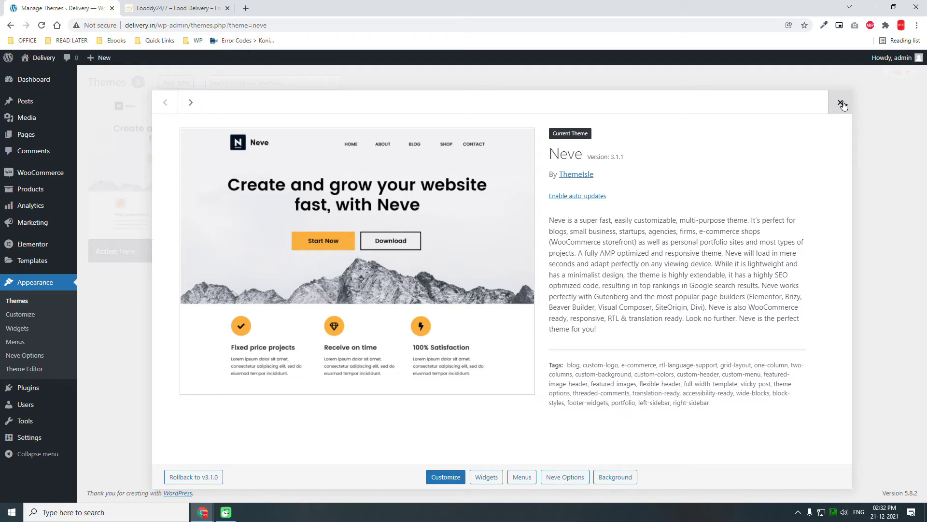
- Close the Neve details window and go to Appearance > Menus
left_click(844, 105)
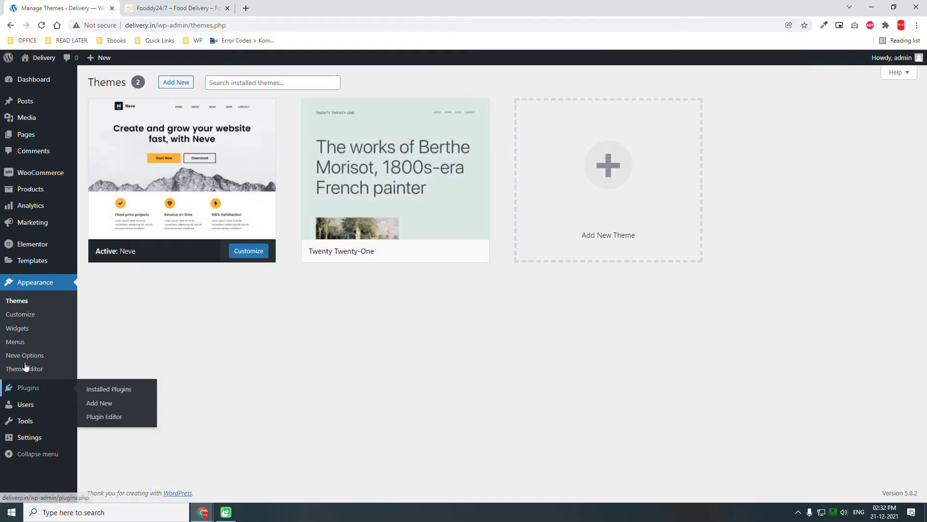
left_click(15, 342)
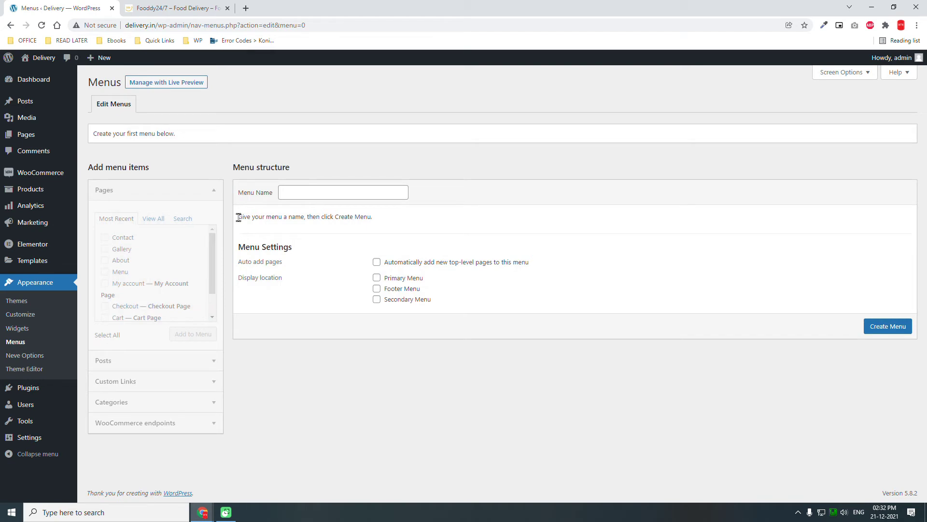
- Create a menu named 'Main Menu' assigned to the Primary Menu location
left_click(318, 194)
type("Main Menu")
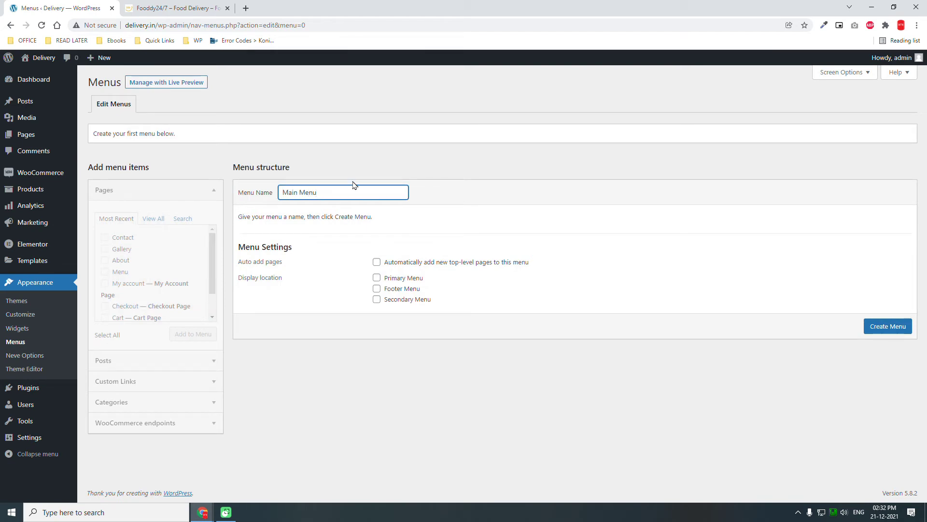
left_click(413, 273)
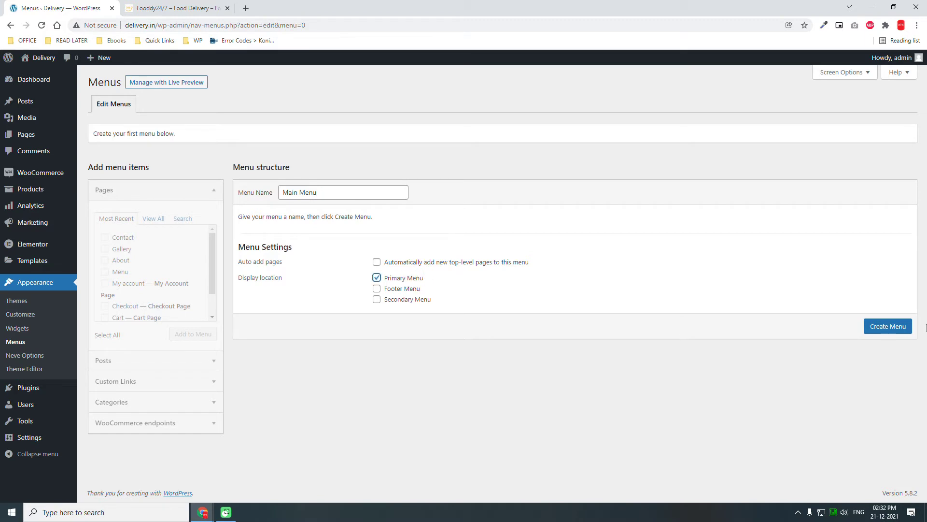
left_click(894, 333)
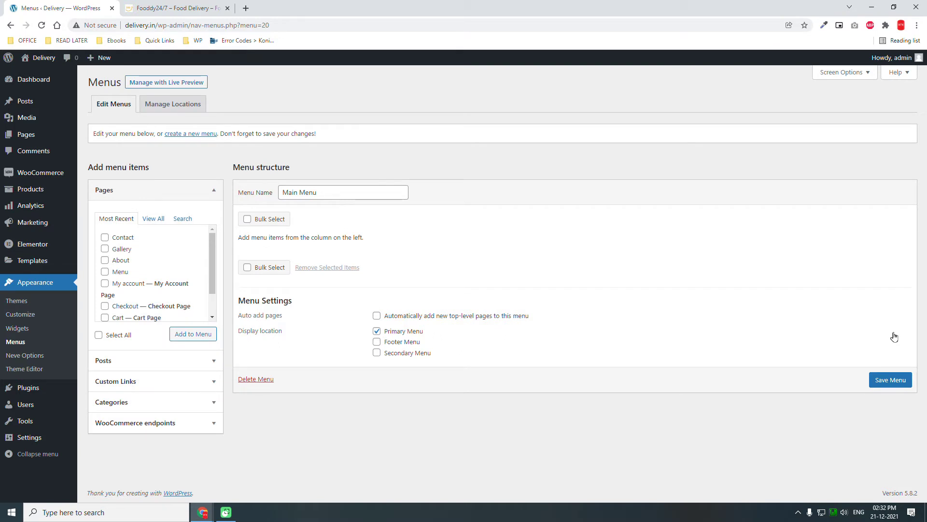
- Add the Home, About, Contact, Gallery and Menu pages to Main Menu
left_click(154, 221)
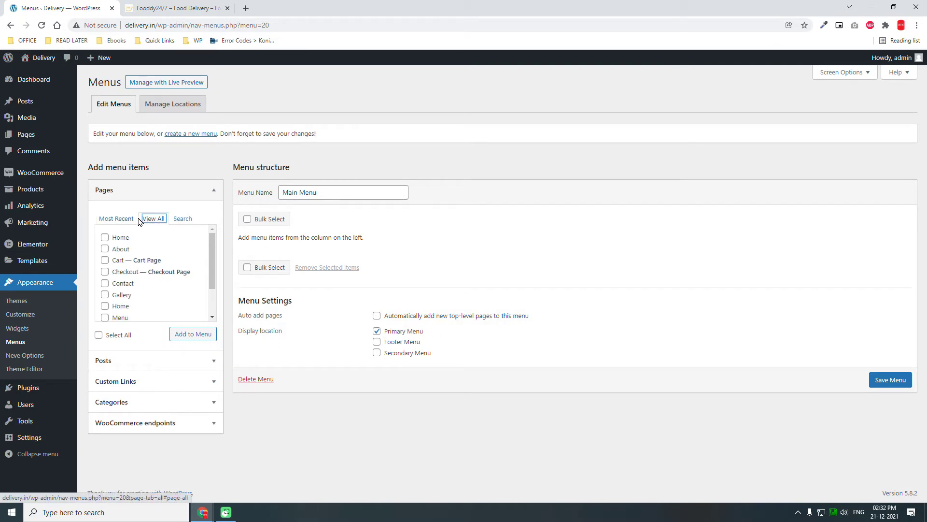
left_click(105, 237)
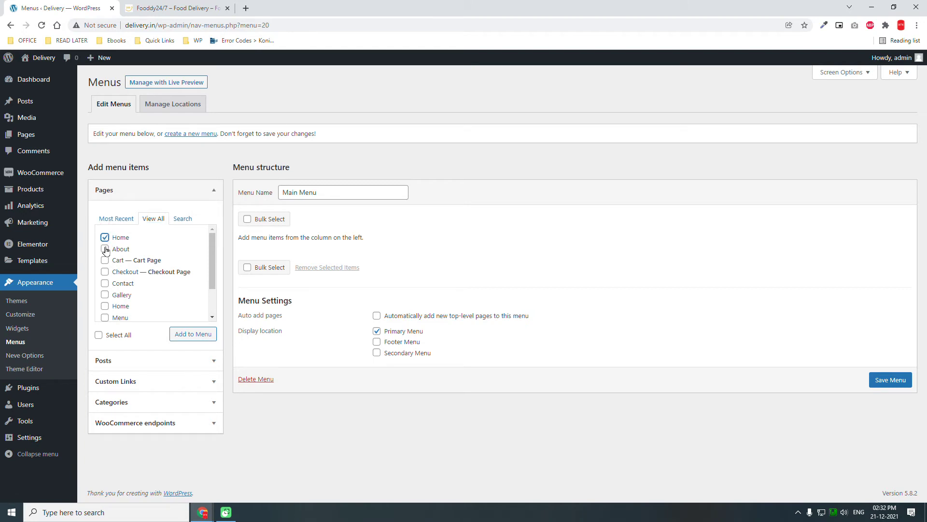
left_click(104, 249)
left_click(106, 284)
left_click(105, 294)
left_click(105, 317)
left_click(182, 335)
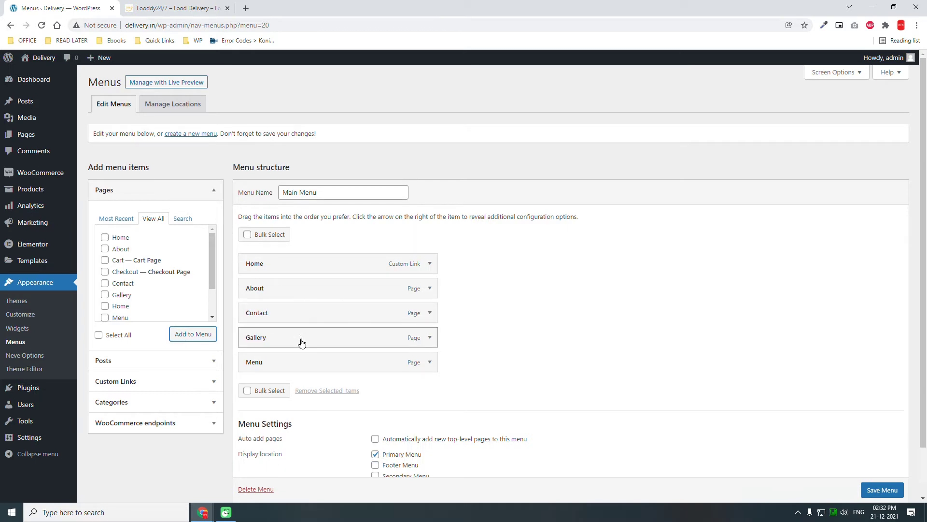
- Move Menu to second and Gallery to third place, then save Main Menu
left_click(291, 356)
left_click_drag(291, 356, 285, 289)
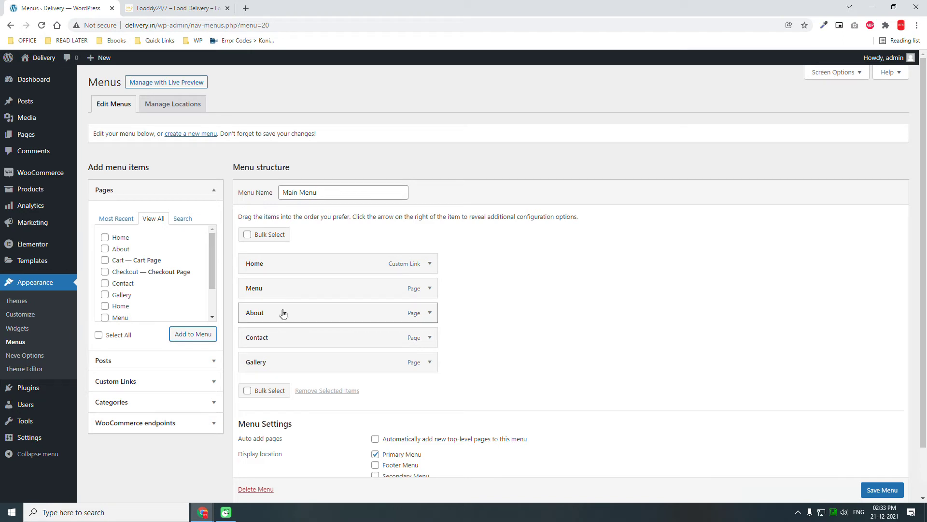
left_click_drag(277, 362, 264, 312)
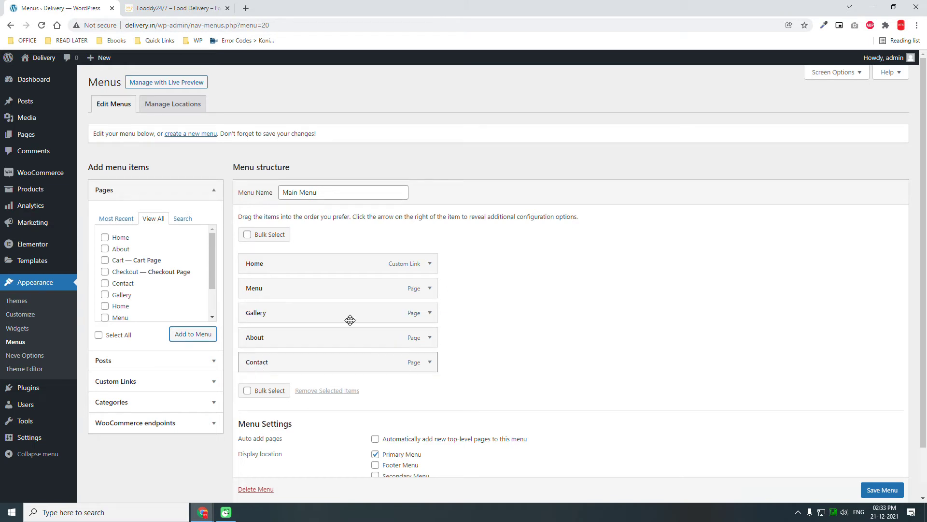
scroll(545, 290, "down", 2)
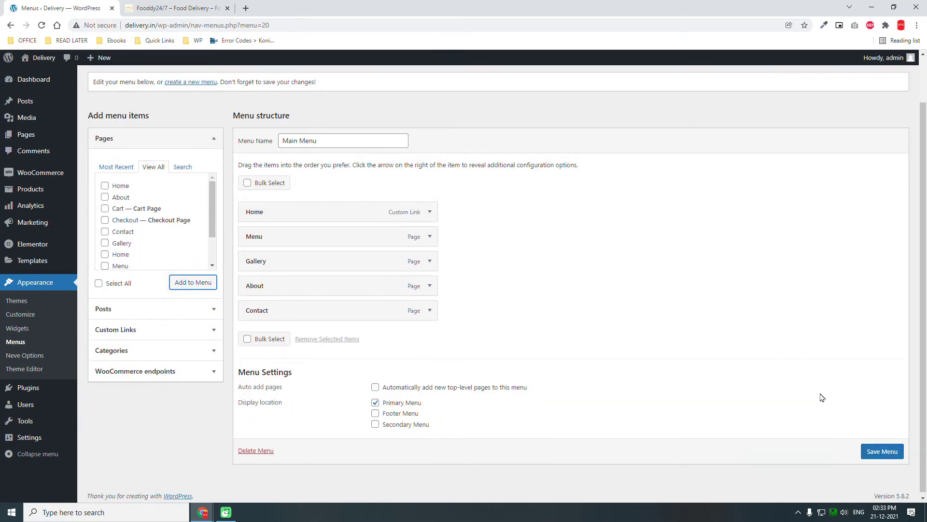
left_click(880, 445)
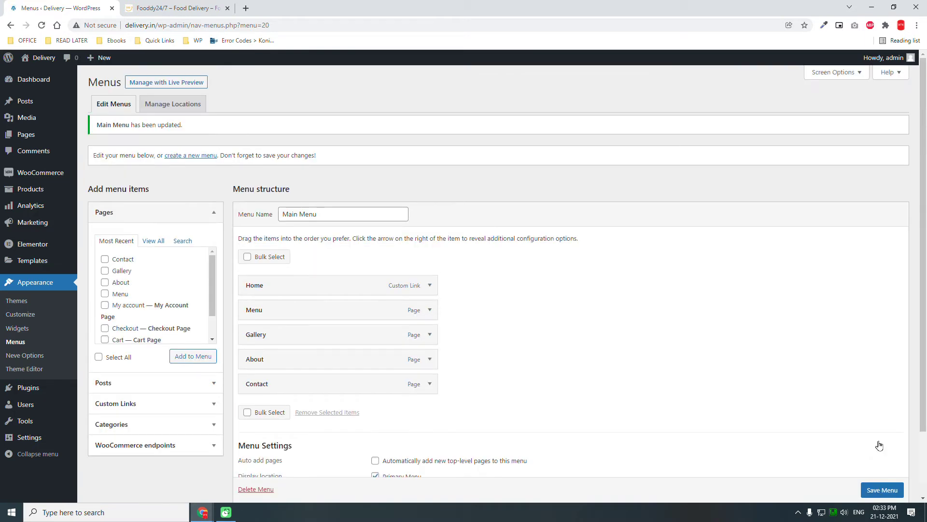
left_click(195, 165)
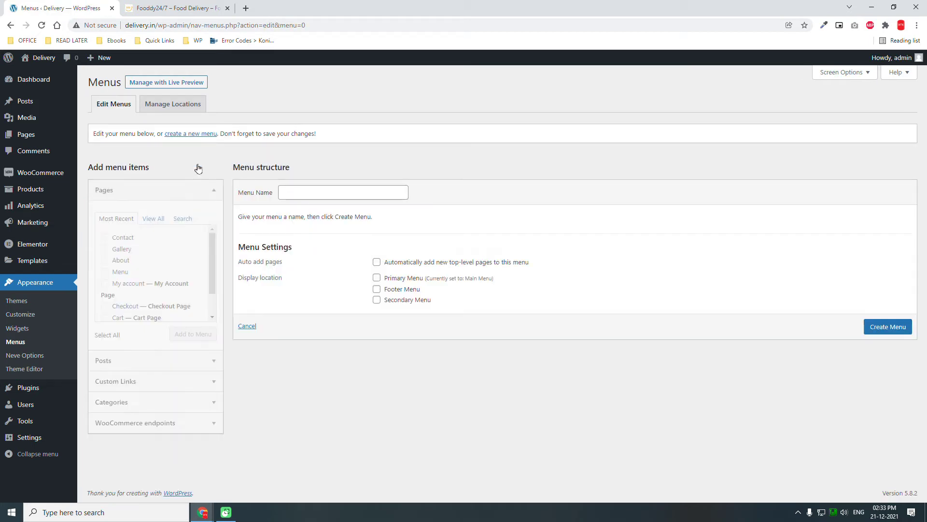
- Create a menu named 'Footer Menu' assigned to the Footer Menu location
left_click(295, 191)
type("Footer Menu")
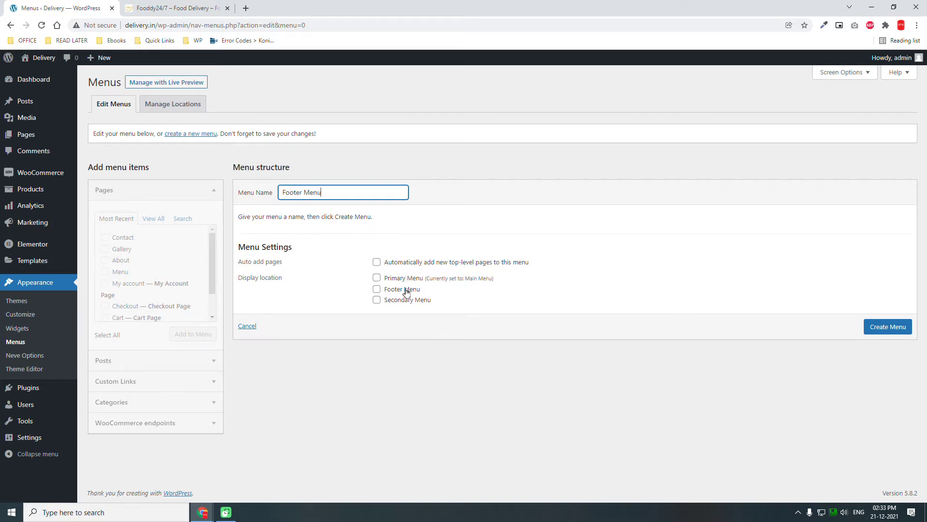
left_click(405, 290)
left_click(896, 330)
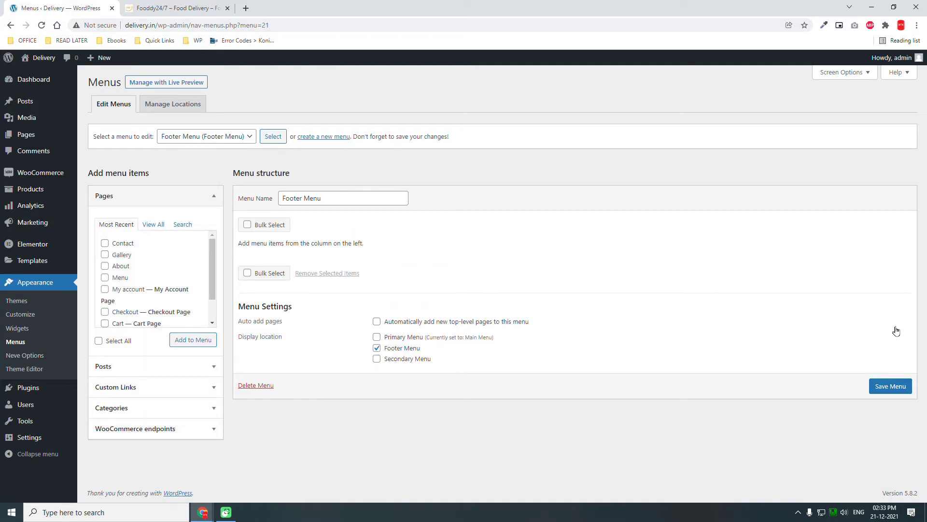
- Add the Cart, Checkout, Contact, My account and Shop pages to Footer Menu and save
left_click(154, 228)
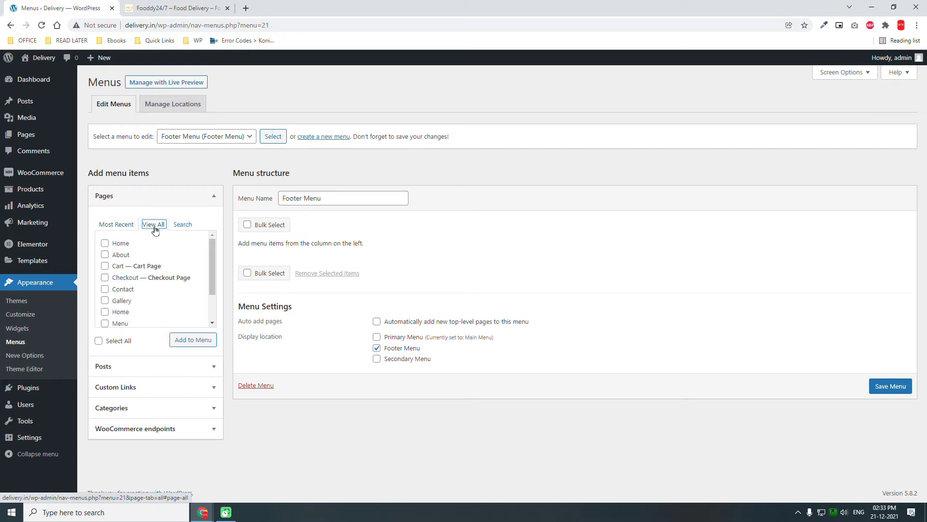
left_click(105, 266)
left_click(106, 278)
scroll(147, 309, "down", 1)
scroll(147, 309, "down", 1)
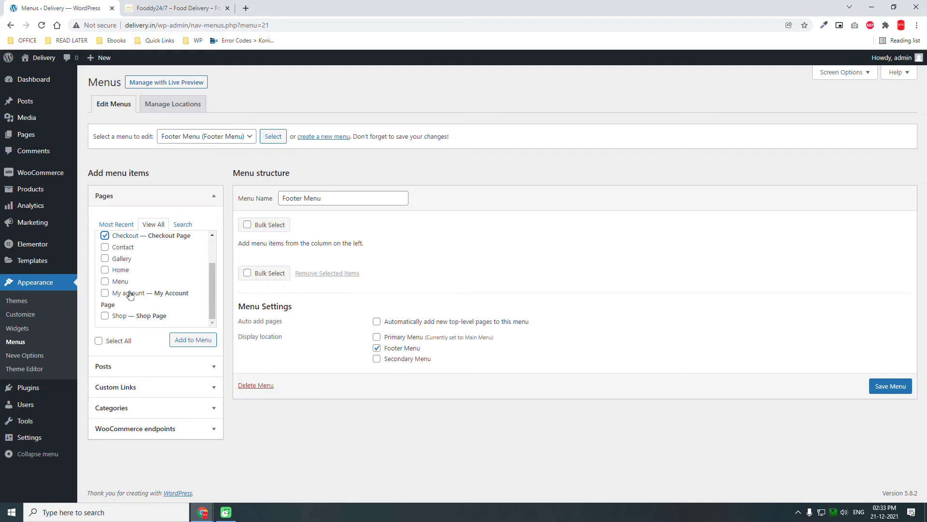
left_click(105, 247)
left_click(104, 293)
left_click(105, 316)
left_click(195, 340)
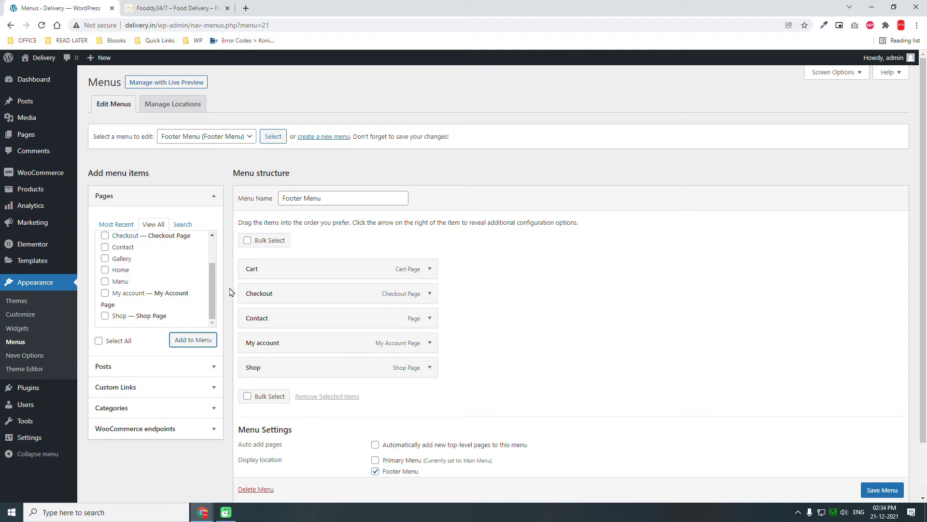
scroll(452, 288, "down", 1)
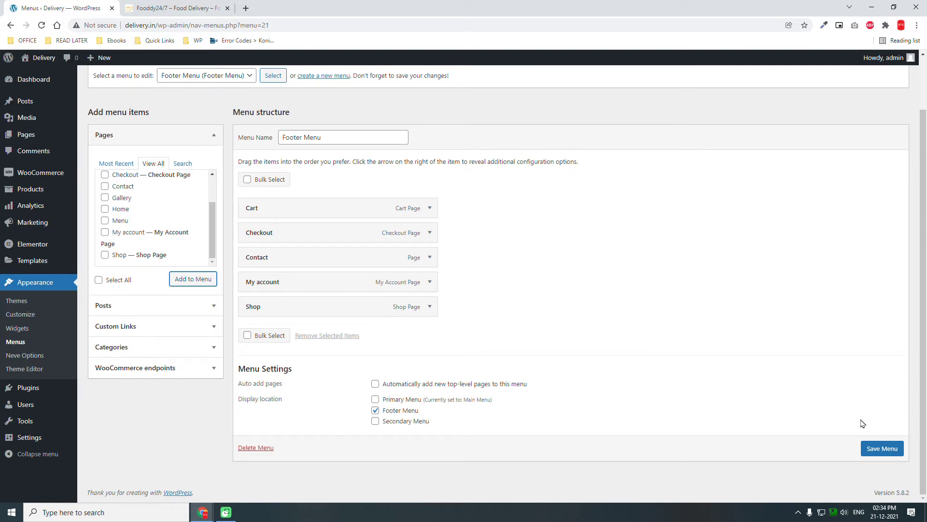
left_click(881, 450)
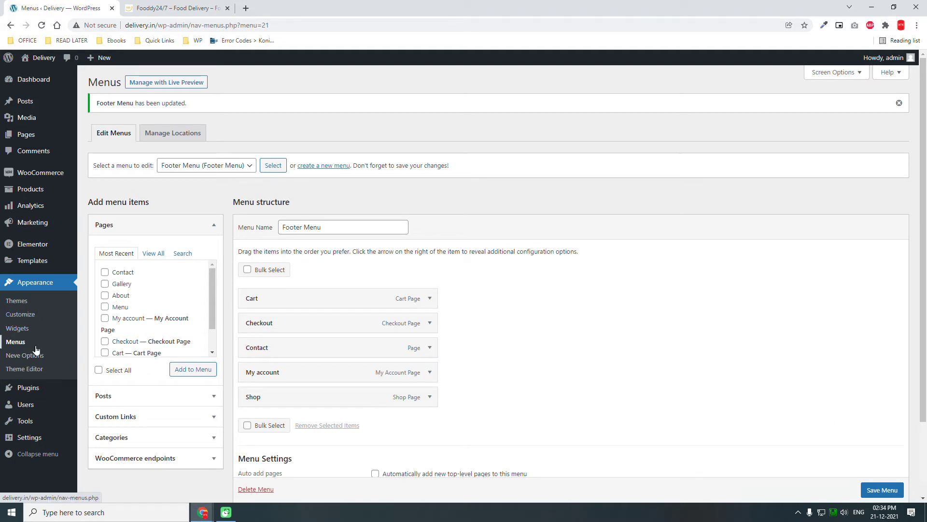
- Open Neve Options, then the Customizer's header Logo & Site Identity settings
left_click(51, 354)
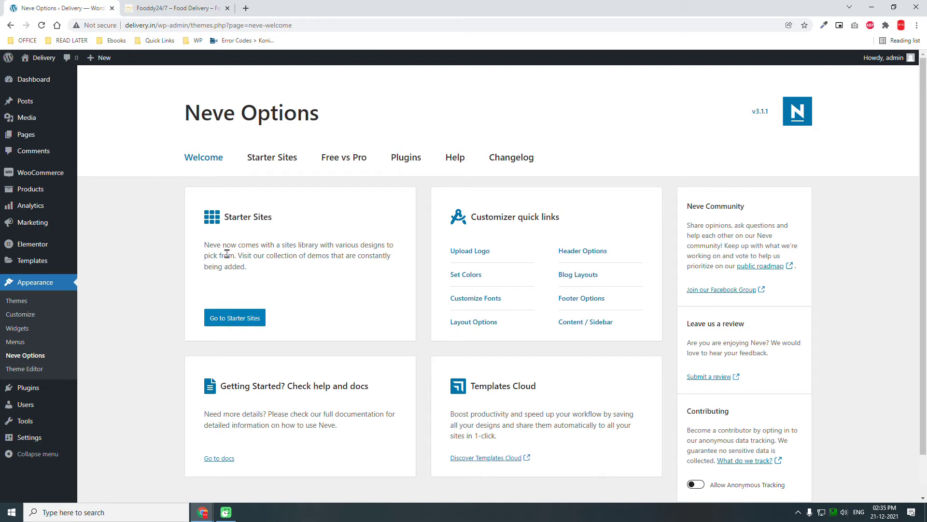
left_click(482, 254)
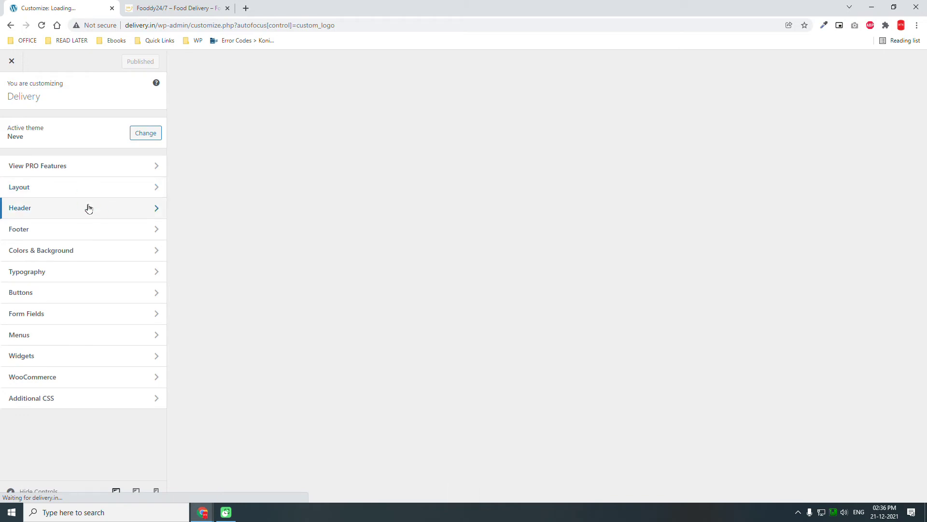
left_click(88, 208)
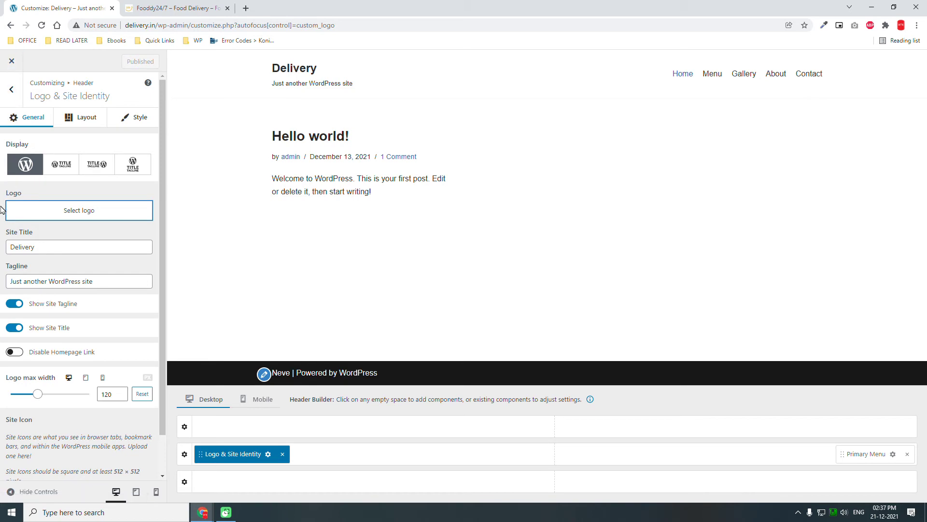
- Open the Select image window for the site icon in Logo & Site Identity
scroll(3, 220, "down", 1)
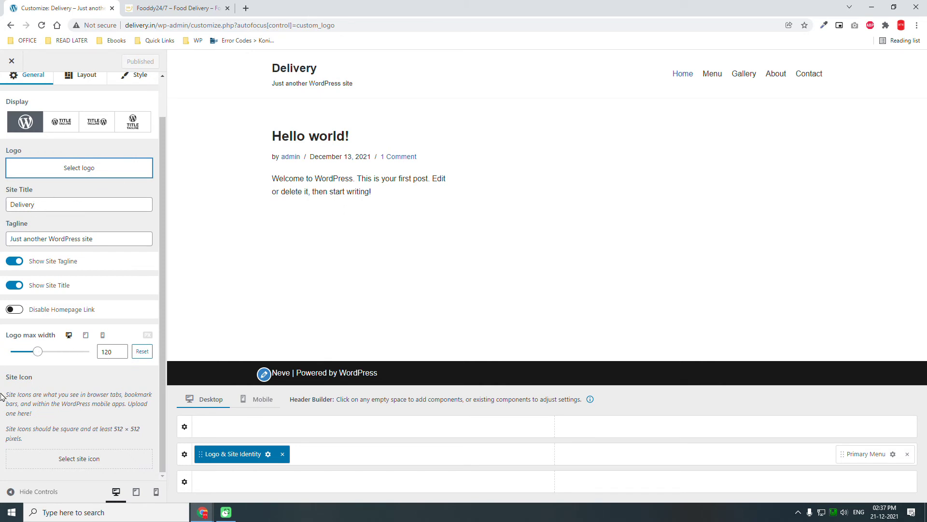
left_click(79, 459)
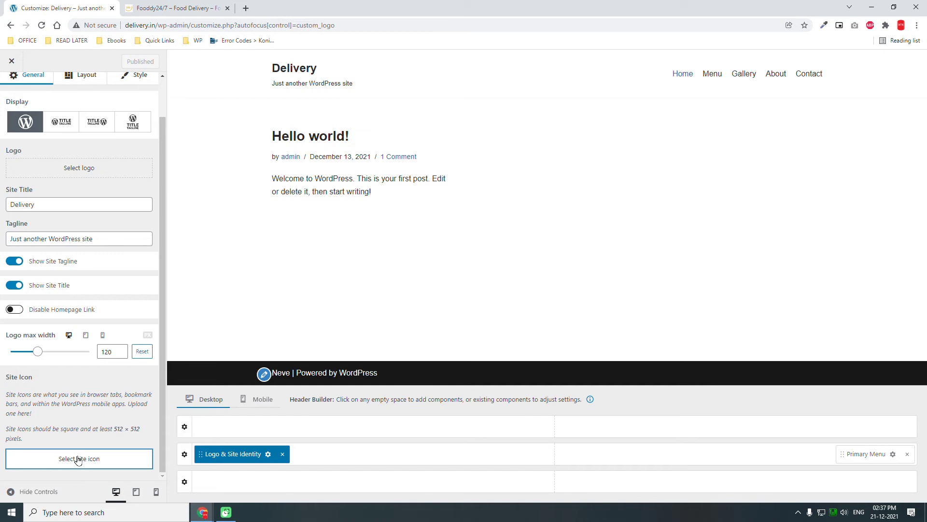
left_click(75, 460)
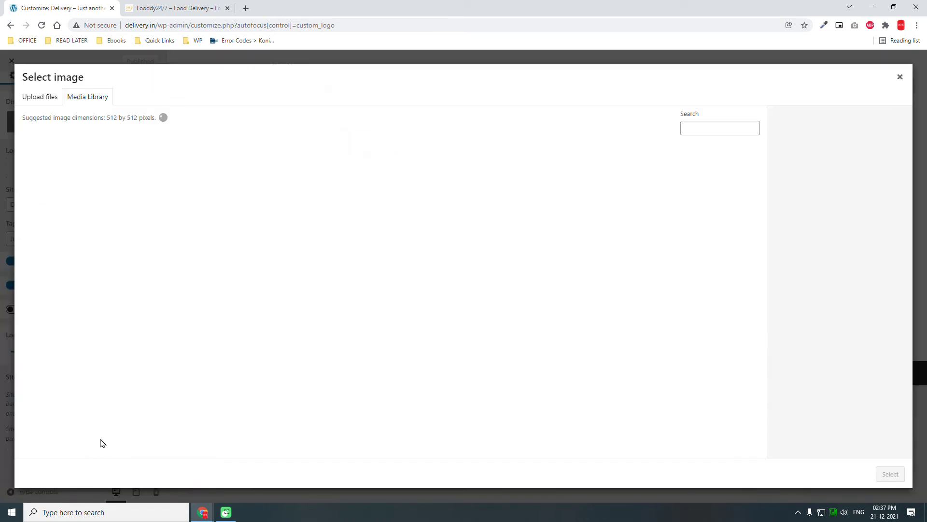
- Upload the image file PASTE MEDIA.png to the media library
left_click(42, 98)
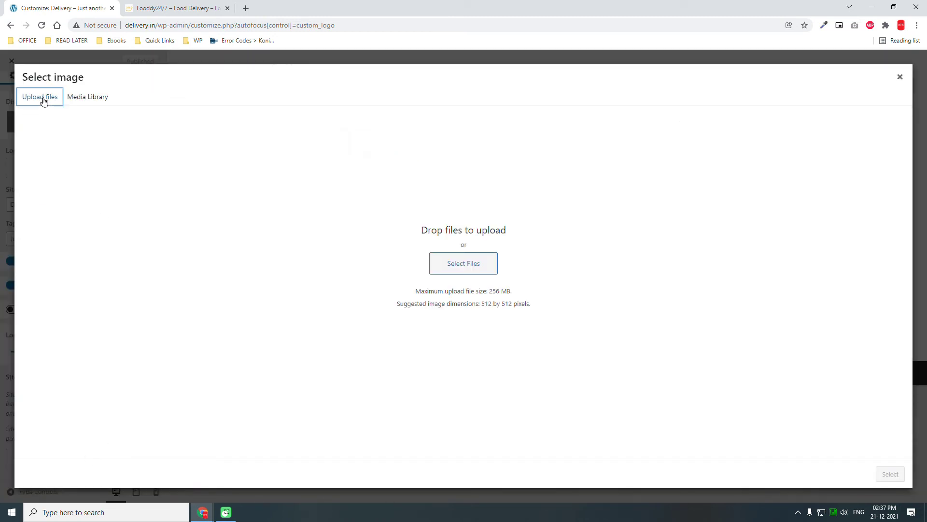
left_click(451, 266)
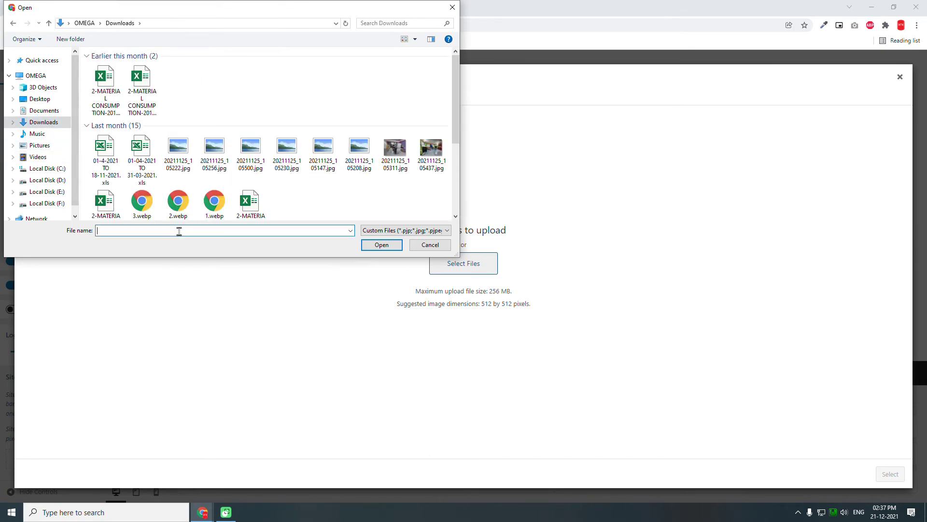
type("pas")
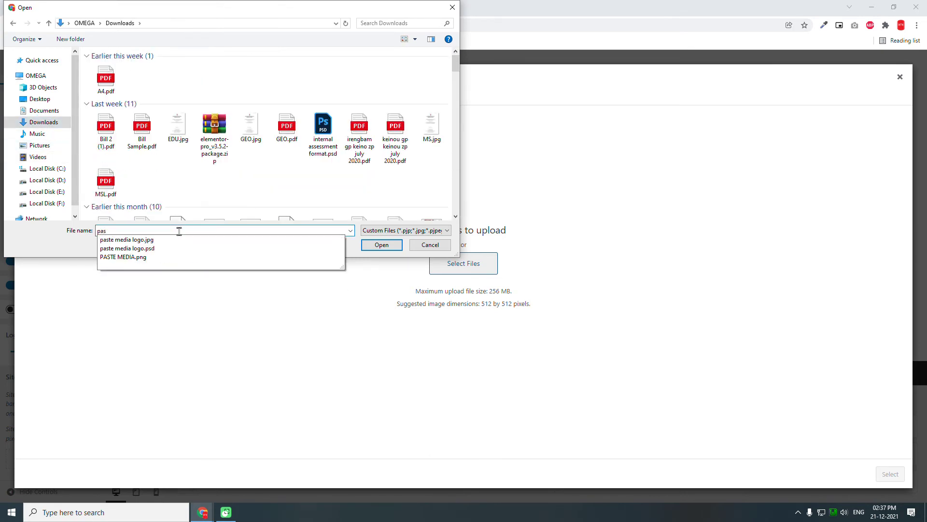
key("Down")
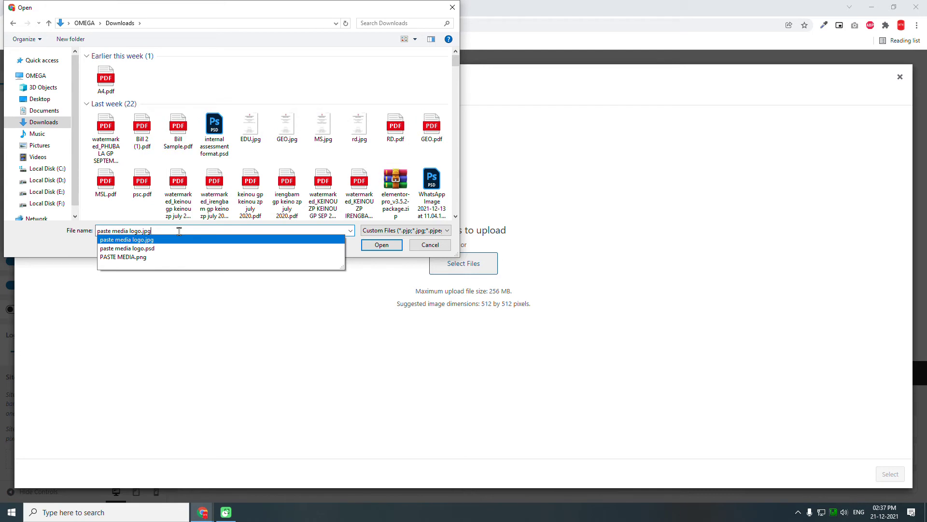
key("Down")
key("Down")
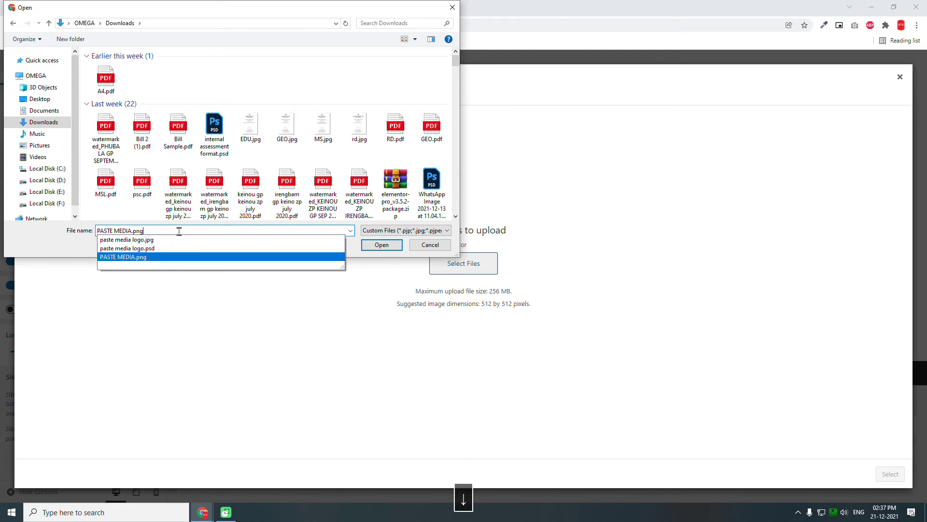
key("Return")
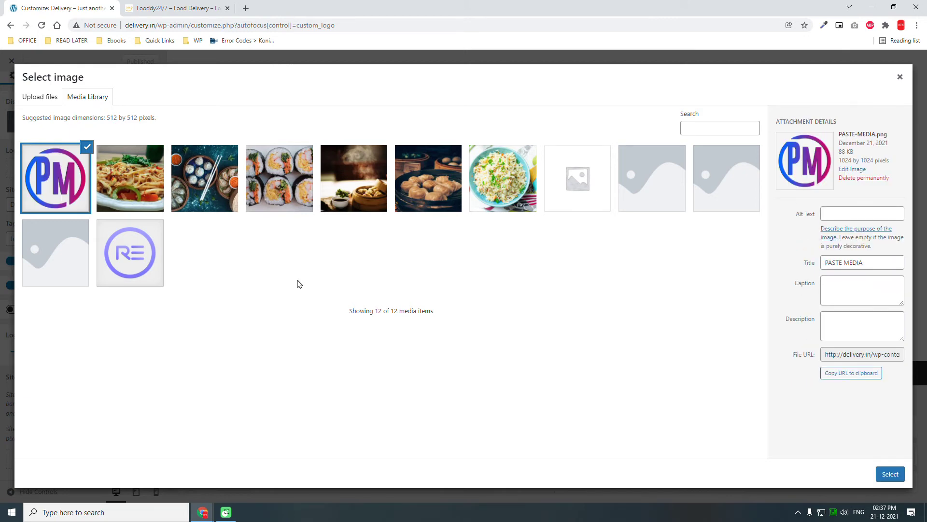
- Use the uploaded PM image as the site icon, crop it and publish
left_click(887, 474)
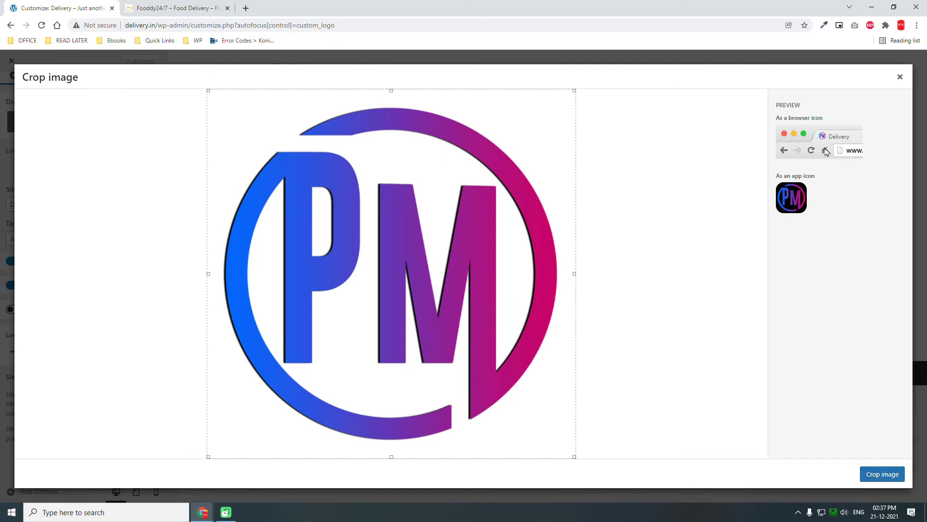
left_click(893, 475)
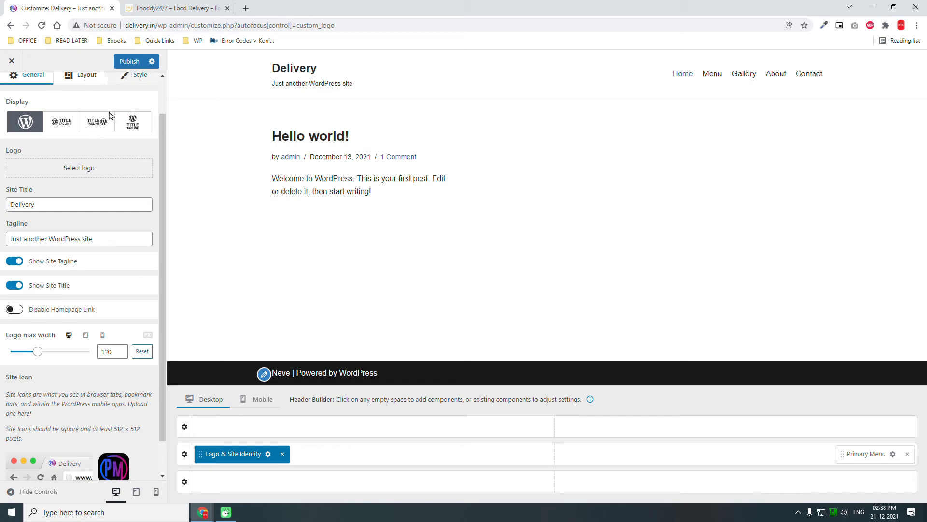
scroll(97, 189, "up", 2)
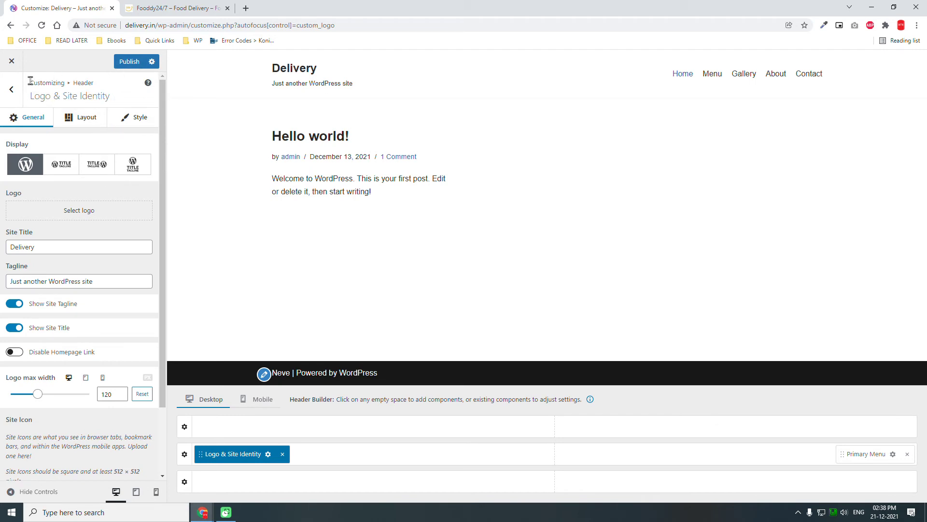
left_click(123, 62)
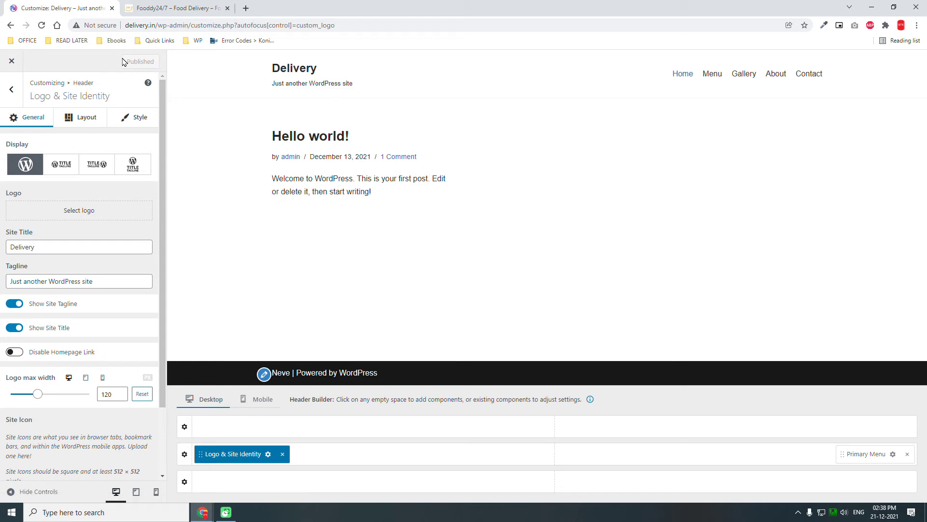
- Leave the Customizer and open the General Settings page
left_click(12, 62)
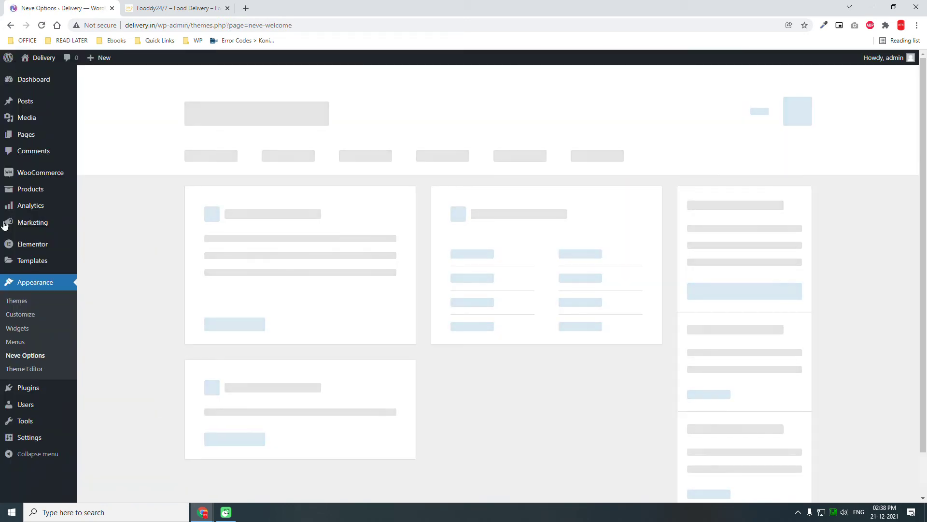
mouse_move(24, 440)
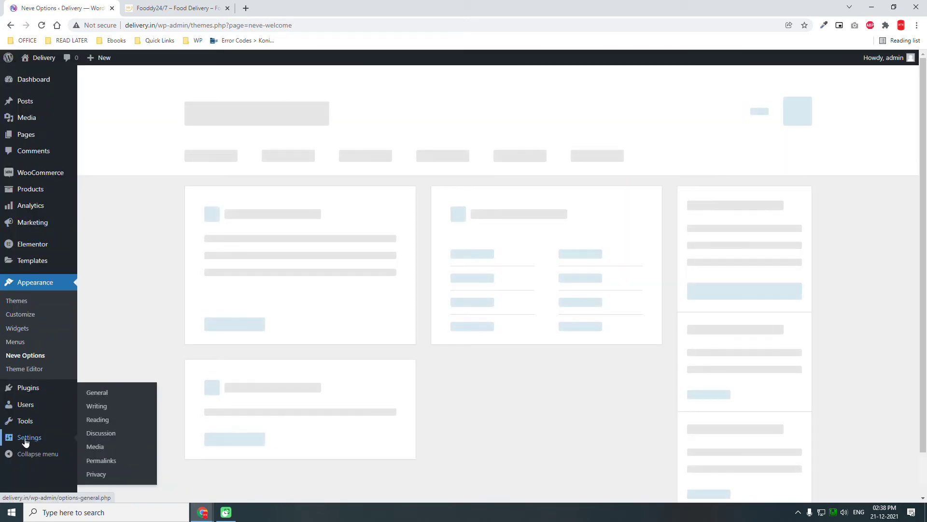
left_click(115, 396)
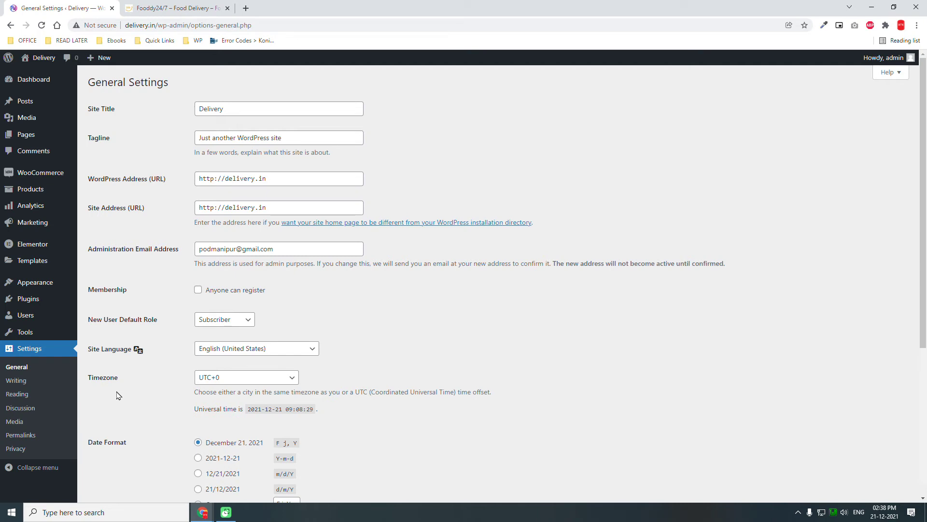
- Set the site title to 'Food Delivery' and tagline to 'No. 1 Food Delivery Services in India'
left_click(270, 107)
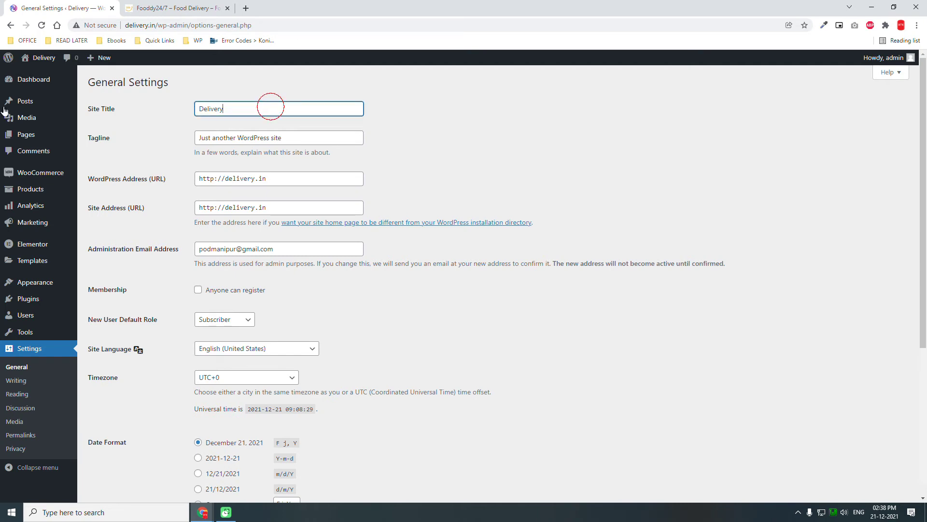
key("ctrl+a")
type("Food ")
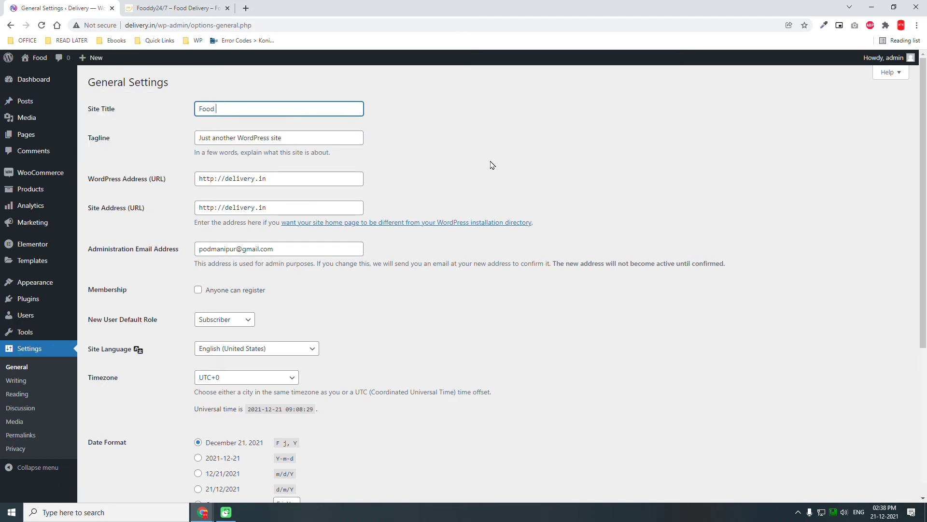
type("Delivery")
left_click(311, 143)
key("Tab")
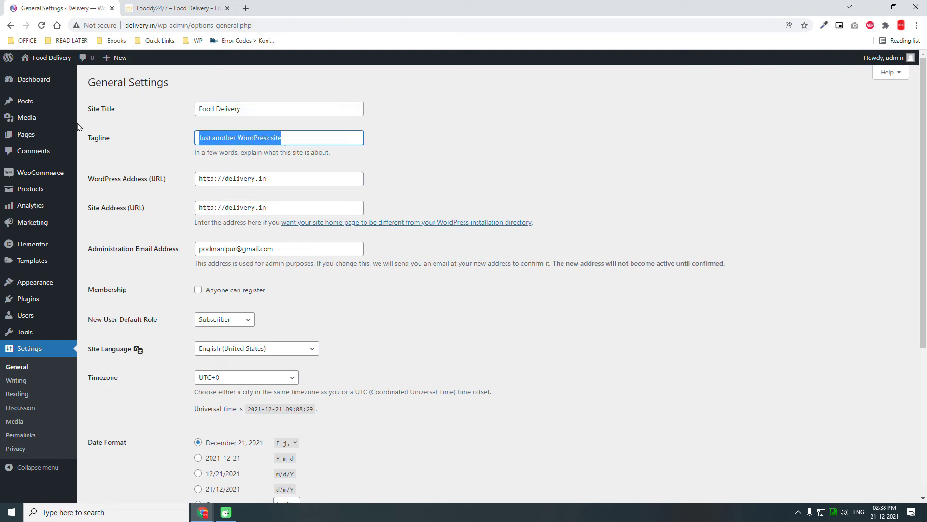
type("No. ")
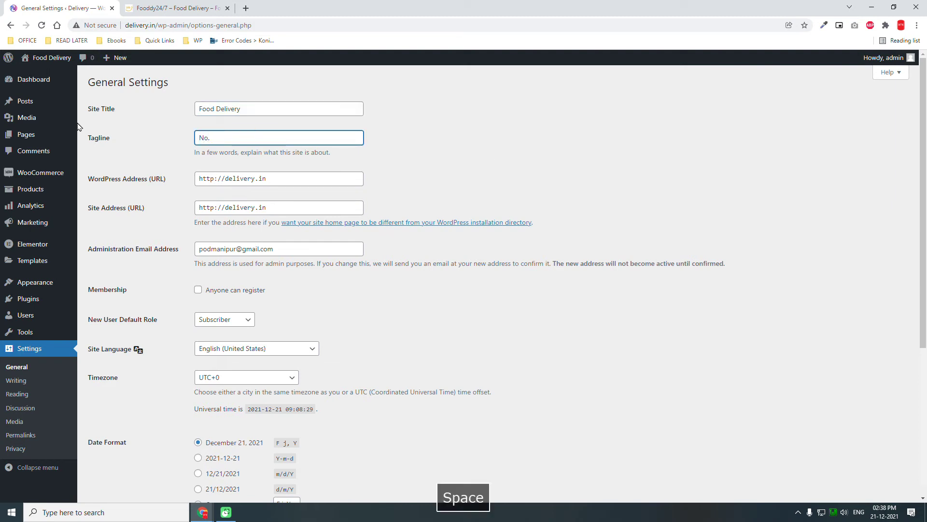
type("1 Food Del")
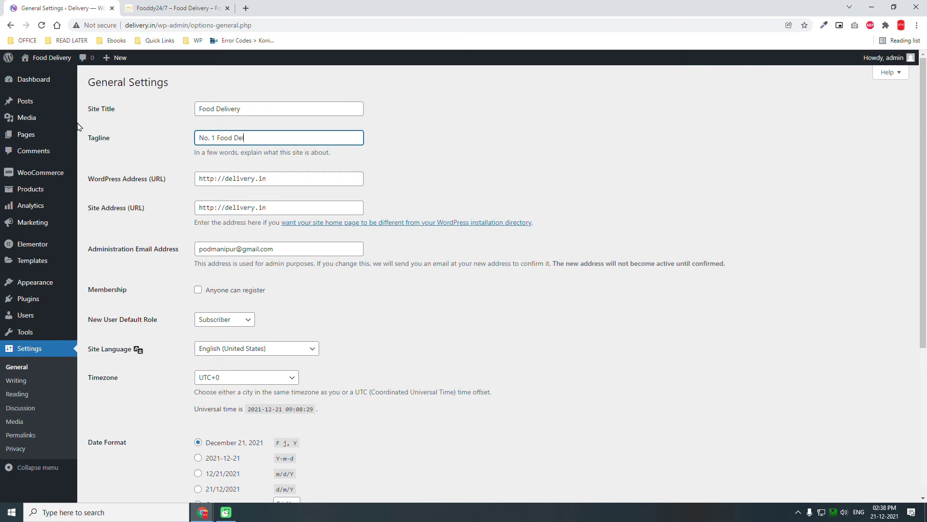
type("ivery Service")
type("s in the Q")
key("BackSpace")
key("BackSpace")
key("BackSpace")
key("BackSpace")
key("BackSpace")
type("India")
- Enable 'Anyone can register' membership and save the general settings
scroll(319, 168, "down", 1)
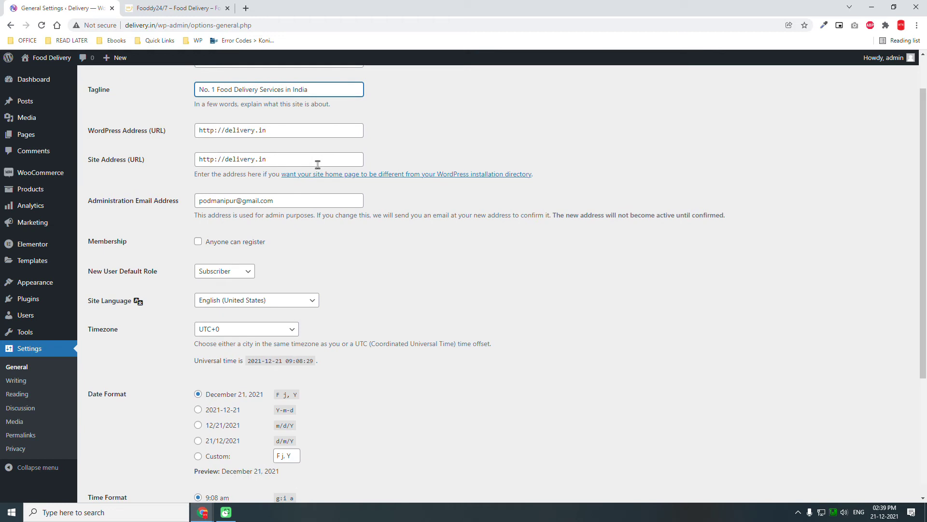
scroll(222, 188, "down", 1)
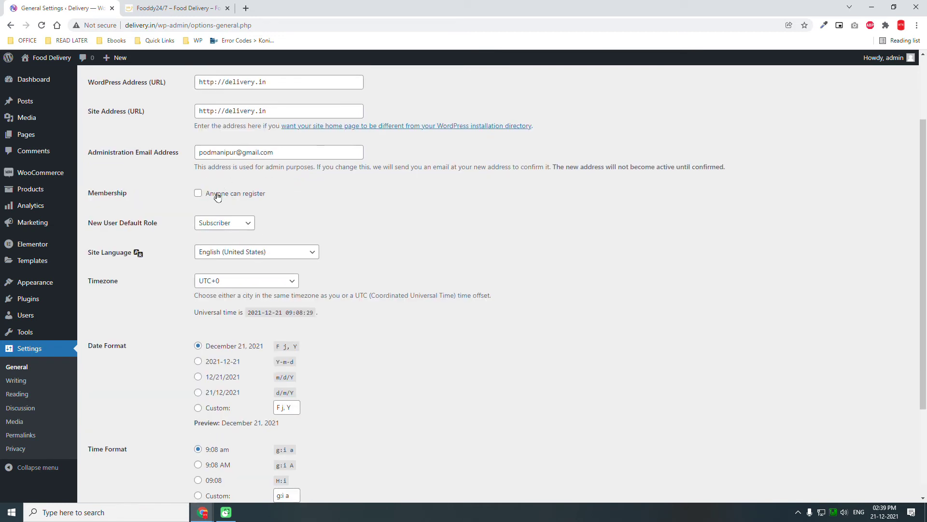
left_click(198, 193)
scroll(226, 201, "down", 3)
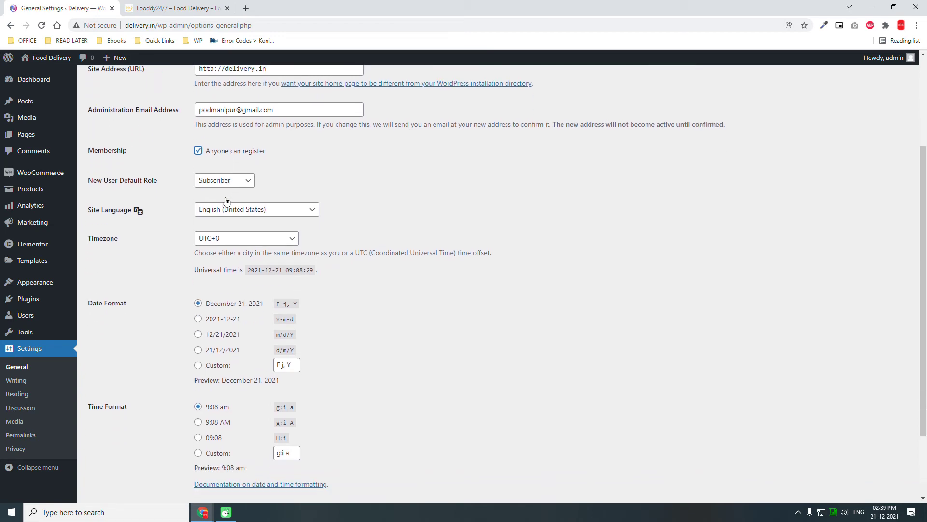
left_click(118, 450)
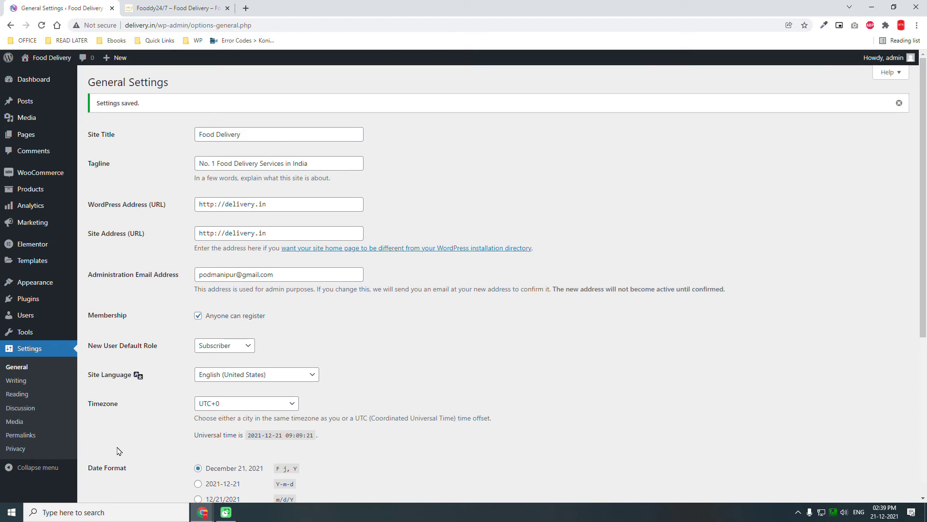
scroll(118, 450, "down", 1)
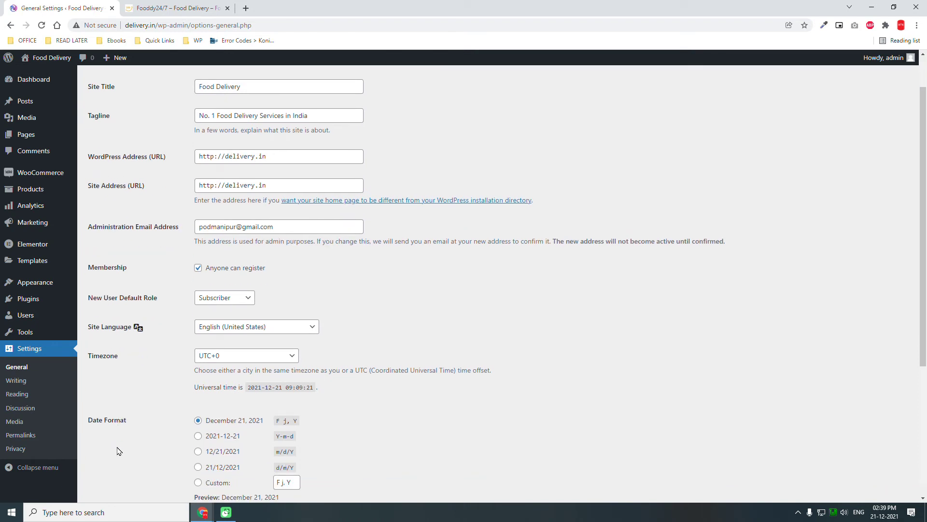
left_click(255, 327)
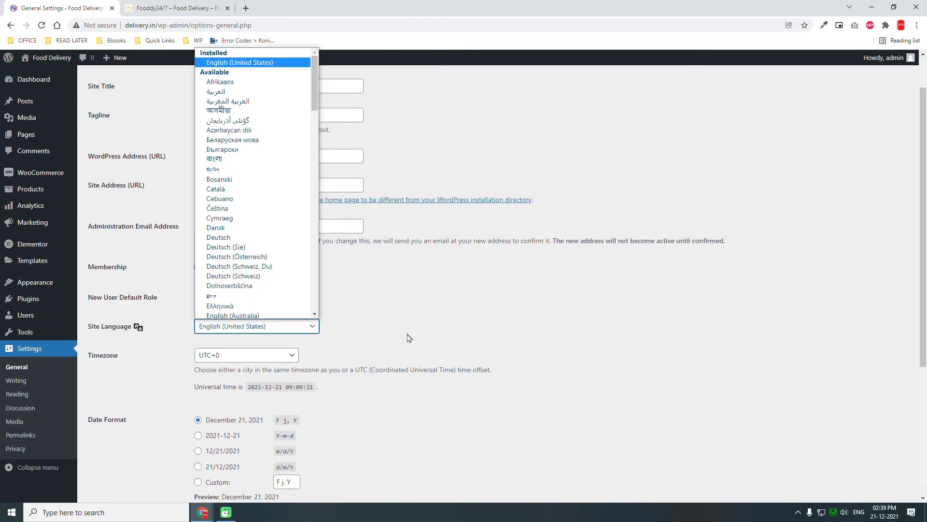
left_click(483, 335)
left_click(263, 353)
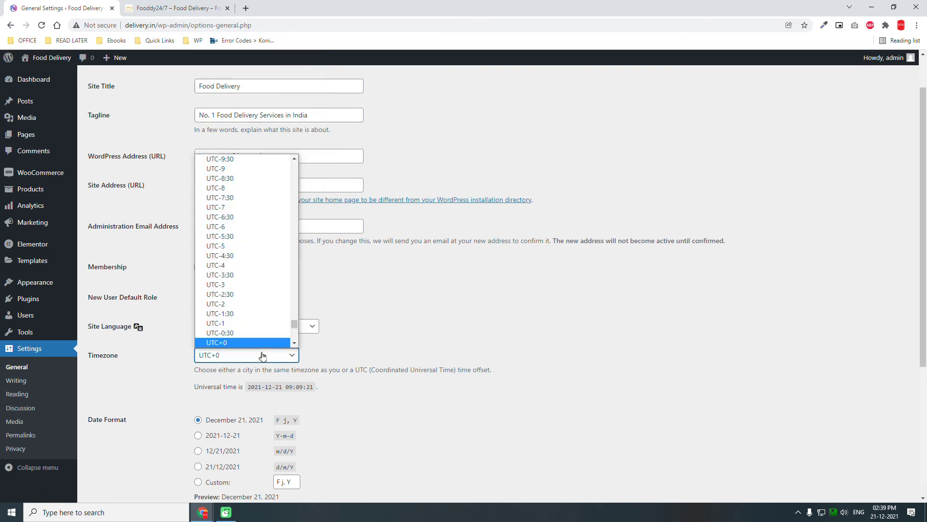
left_click(265, 356)
scroll(450, 330, "down", 4)
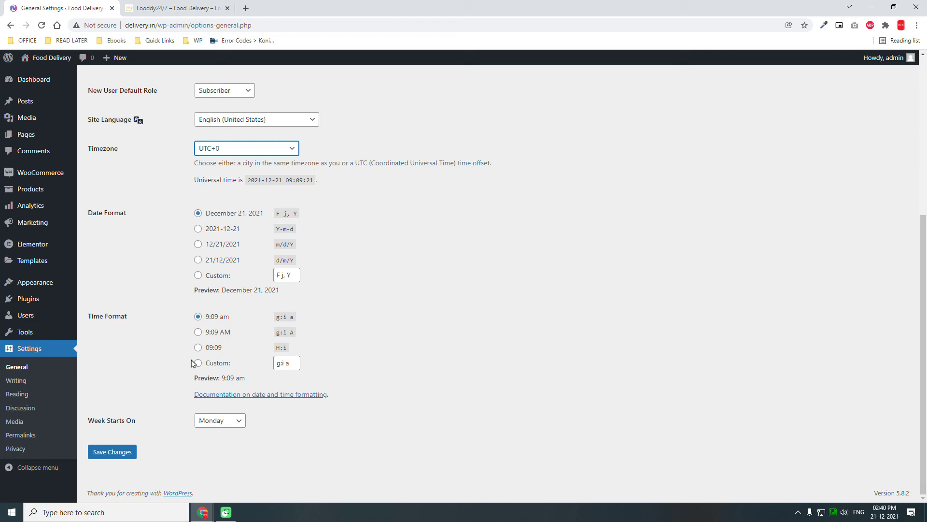
left_click(16, 381)
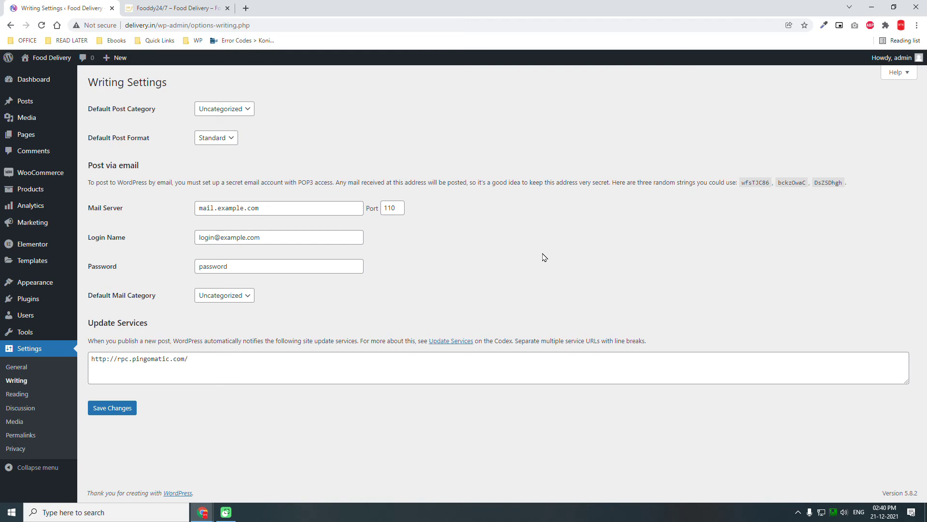
- In Reading Settings, set the homepage to the static page 'Home' and save
left_click(13, 394)
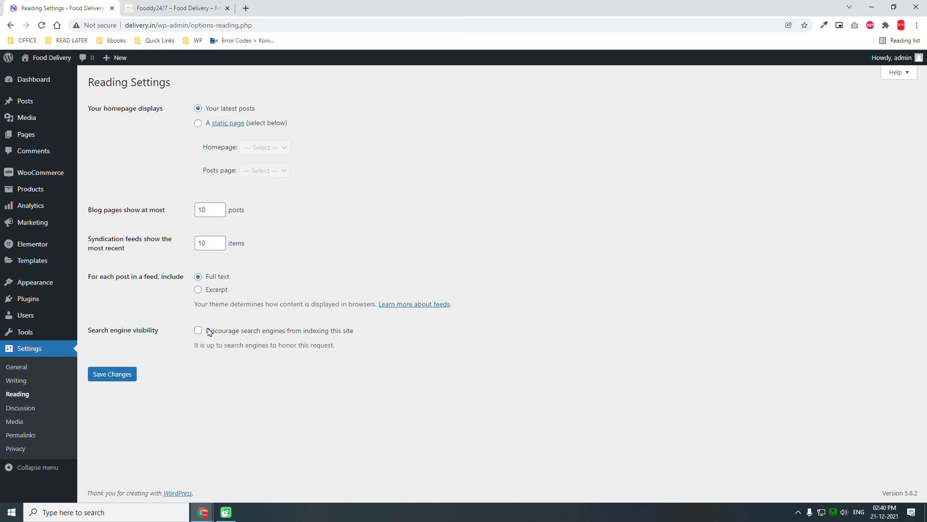
left_click(198, 124)
left_click(266, 144)
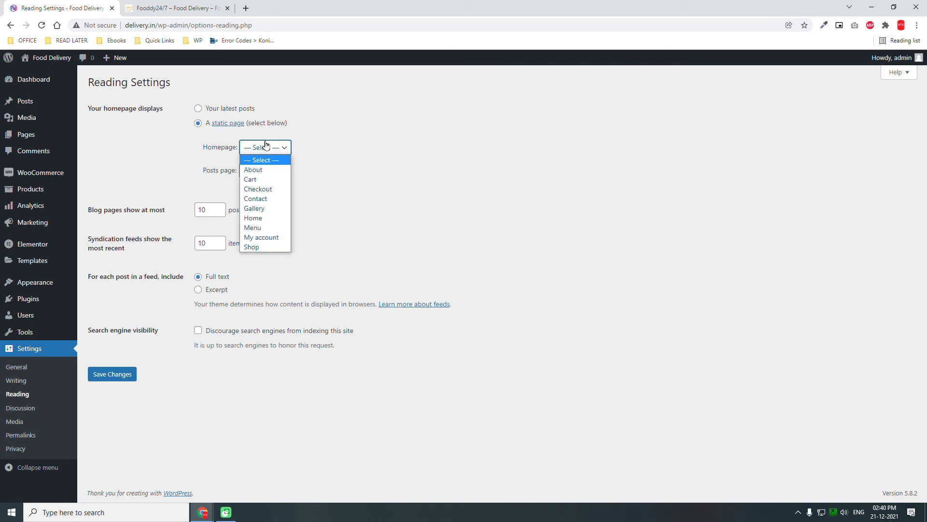
left_click(264, 220)
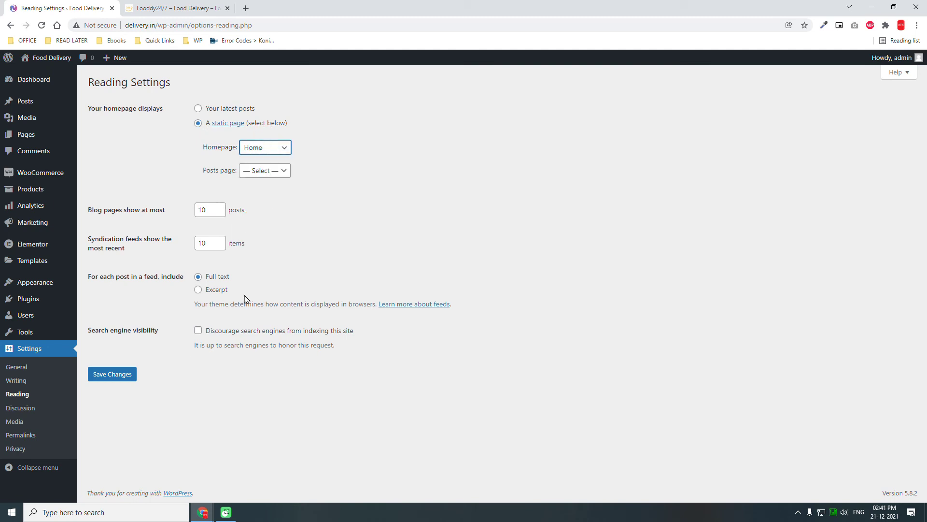
left_click(136, 376)
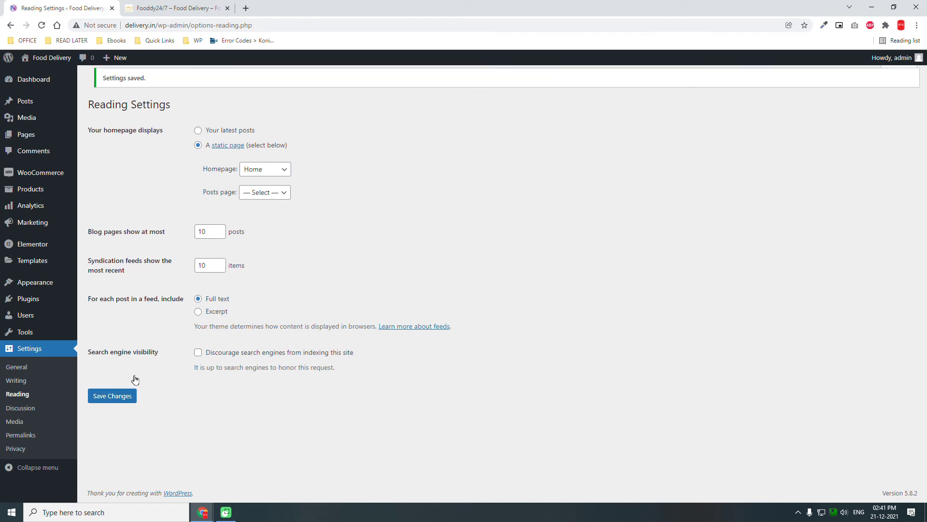
- Review thumbnail and medium image sizes in Media settings, then choose Post name permalinks
left_click(14, 422)
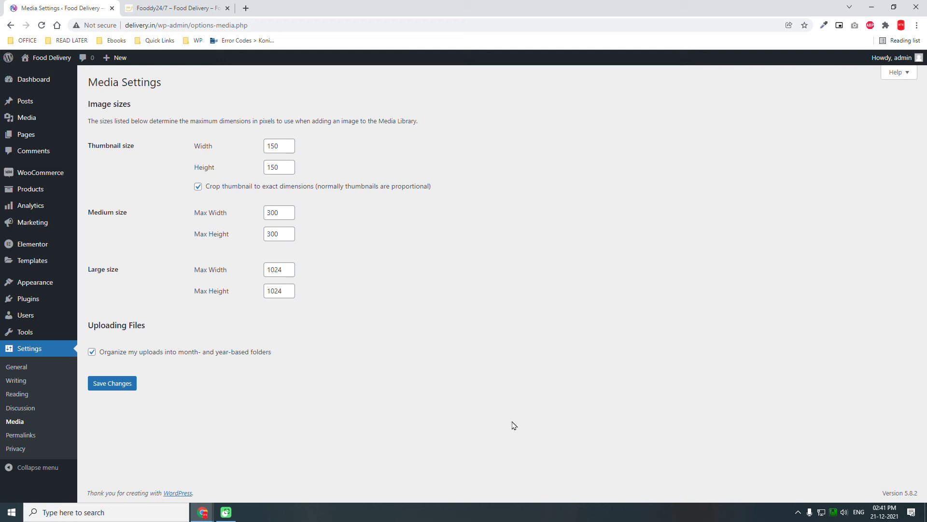
left_click(19, 368)
left_click_drag(287, 146, 237, 147)
left_click(282, 211)
left_click_drag(278, 233, 262, 235)
left_click(25, 437)
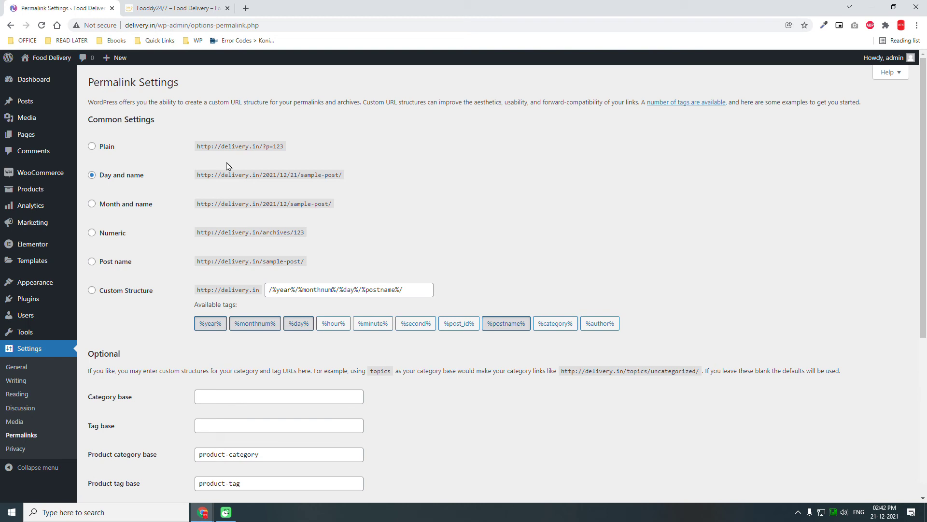
left_click(106, 263)
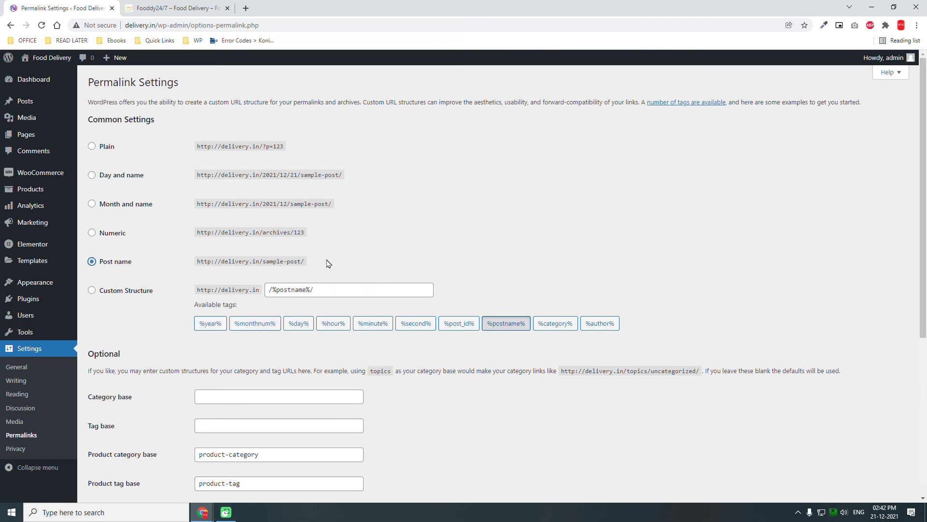
- Save the permalink settings using the Post name structure
left_click_drag(327, 262, 186, 263)
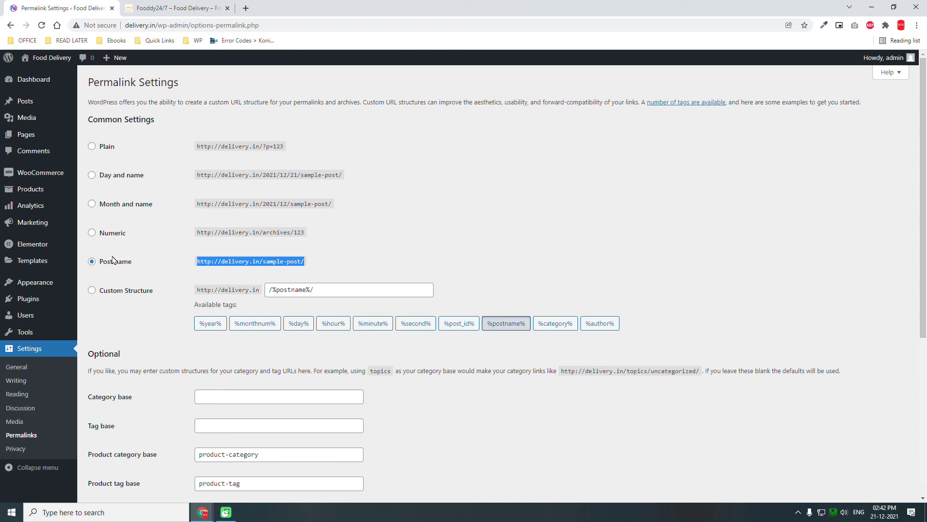
left_click(315, 262)
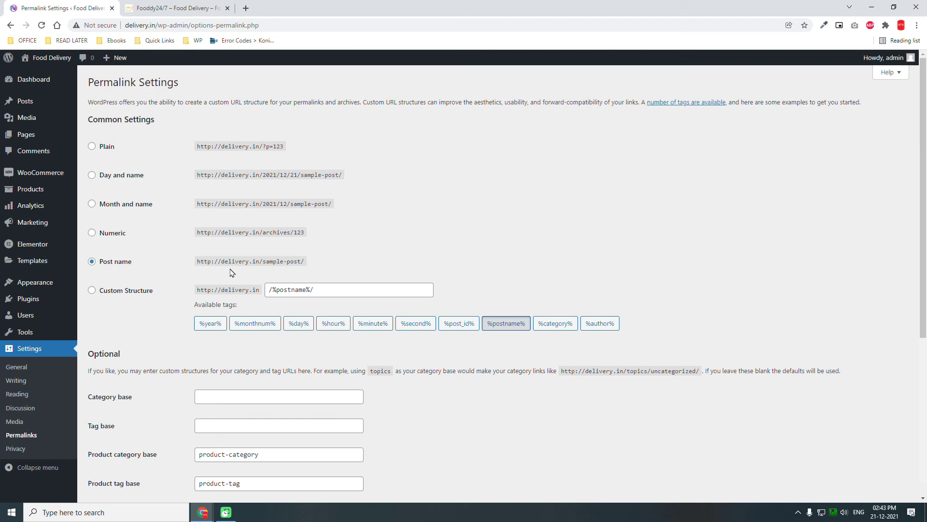
scroll(232, 273, "down", 2)
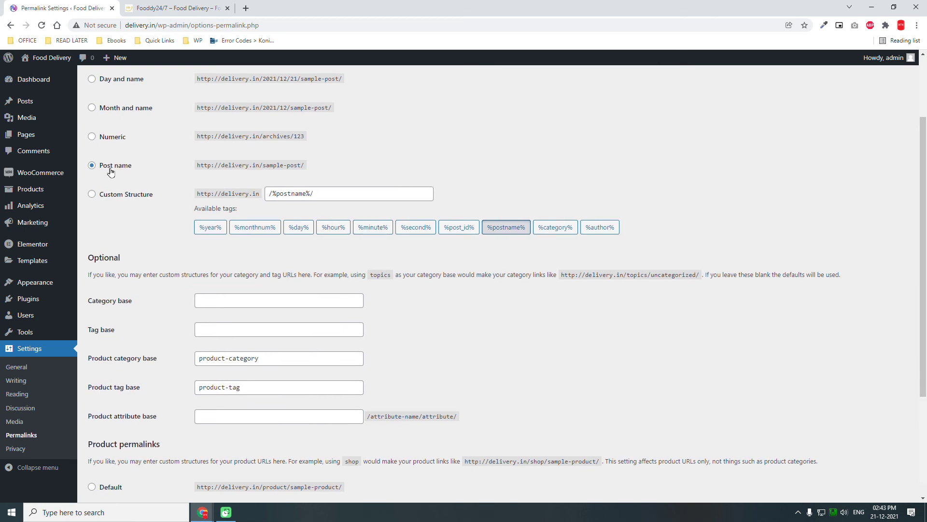
scroll(110, 172, "up", 2)
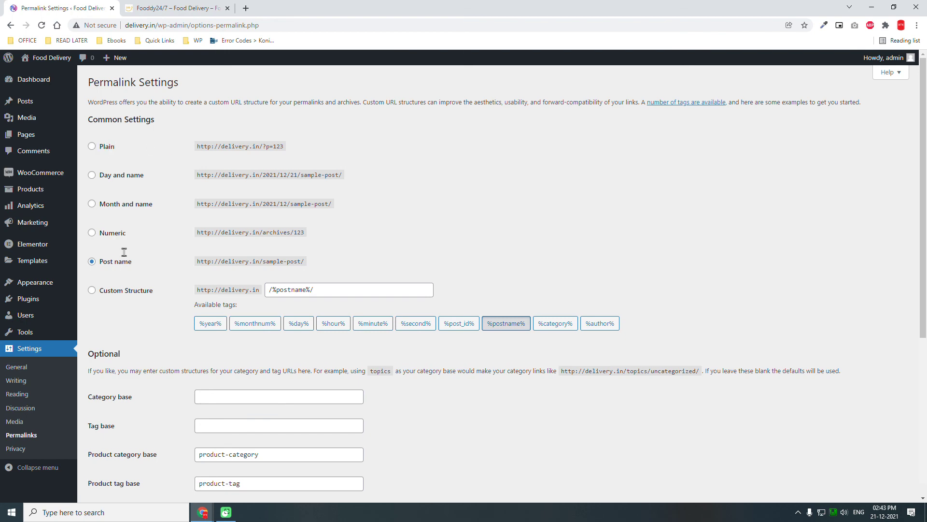
scroll(124, 252, "down", 5)
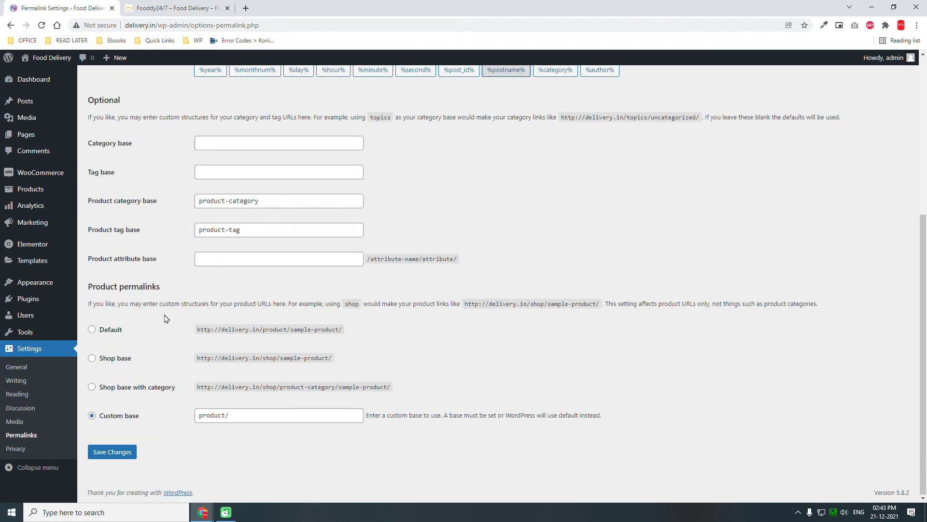
left_click(124, 455)
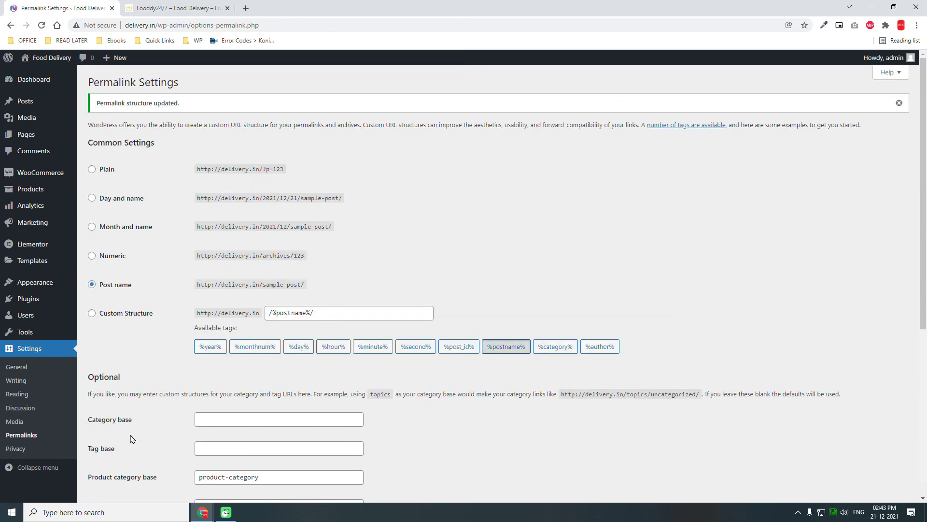
- Go to the Privacy settings page
scroll(132, 438, "down", 1)
scroll(132, 438, "down", 5)
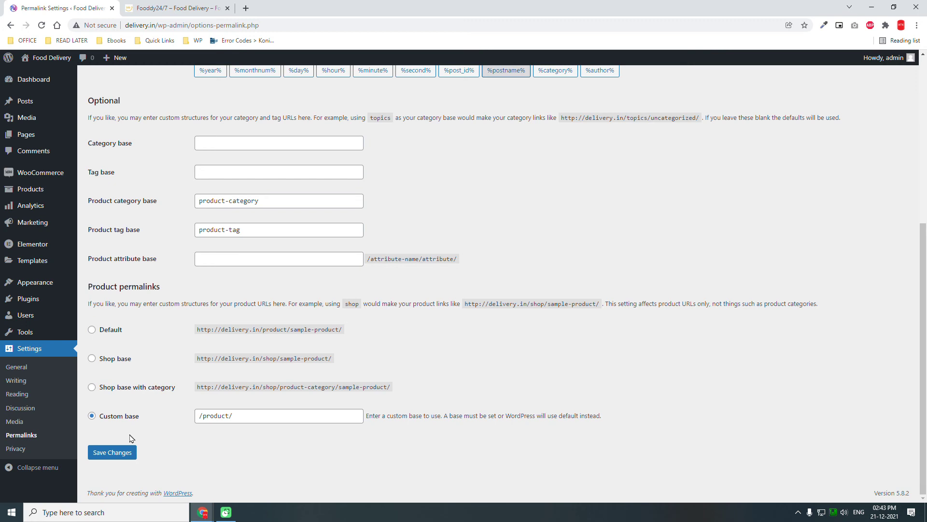
left_click(23, 449)
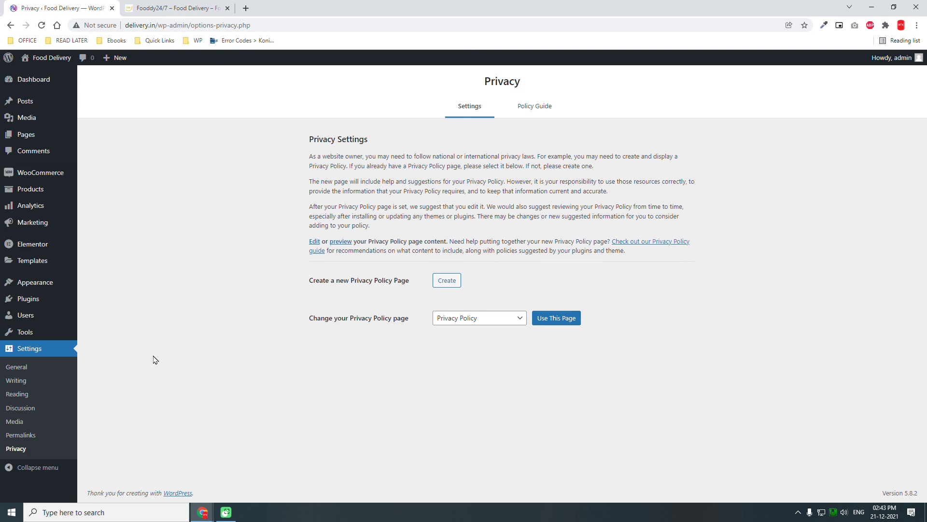
- Keep 'Privacy Policy' selected in the page dropdown and apply it as the privacy policy page
left_click(489, 320)
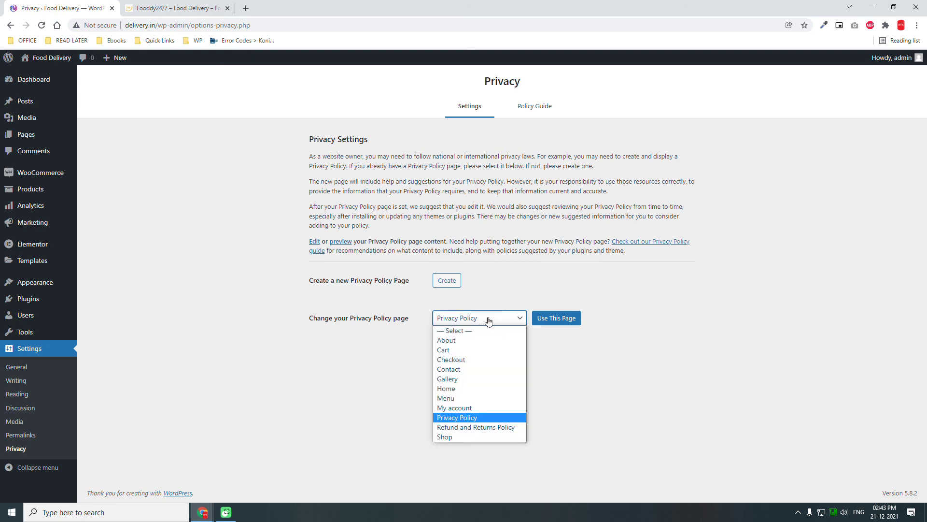
left_click(474, 419)
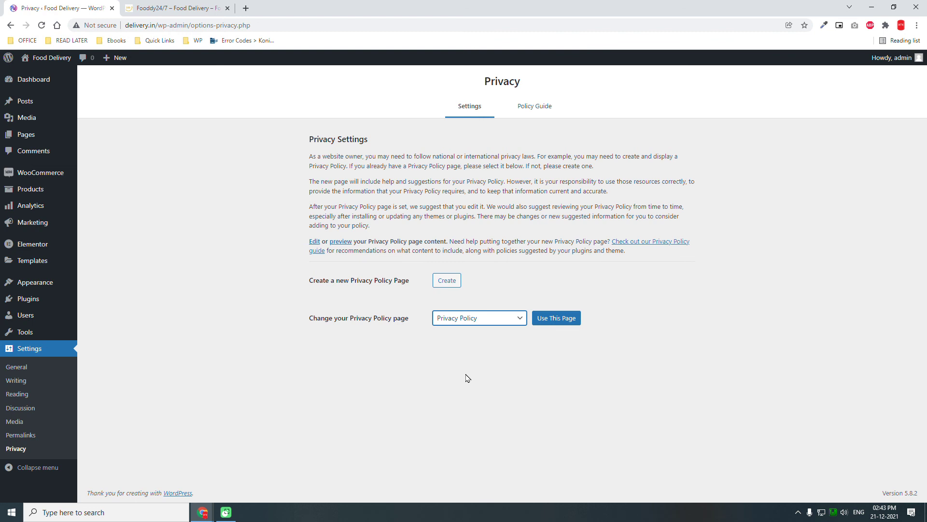
left_click(570, 323)
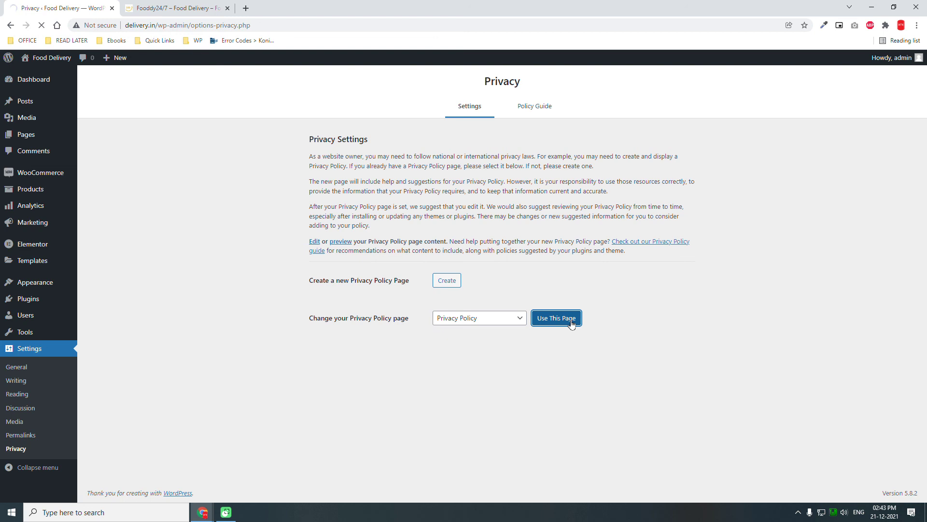